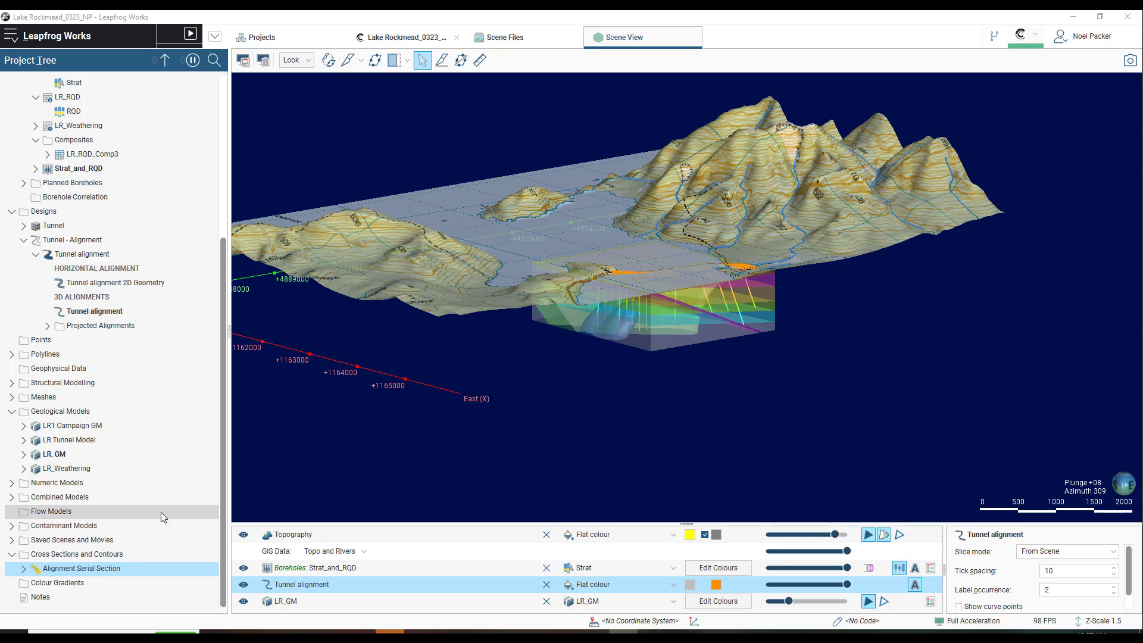
- Open the Alignment Serial Section settings: width 500, height 200, chainage spacing 200
{"action": "double_click", "coordinate": [107, 570]}
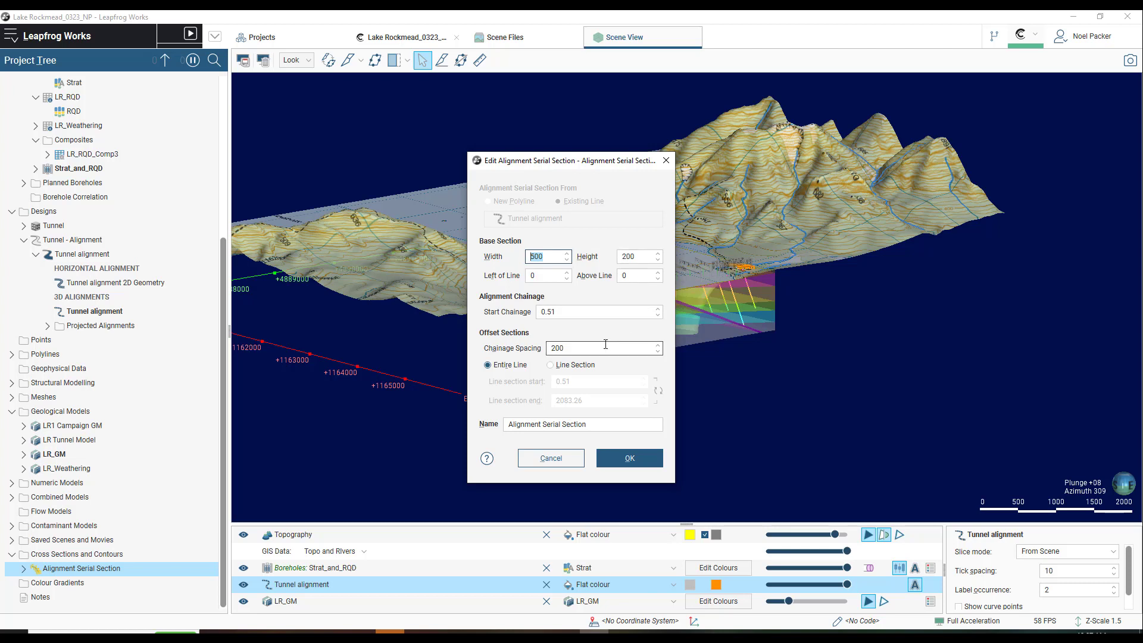
- Confirm the serial section settings unchanged with OK
{"action": "left_click", "coordinate": [622, 459]}
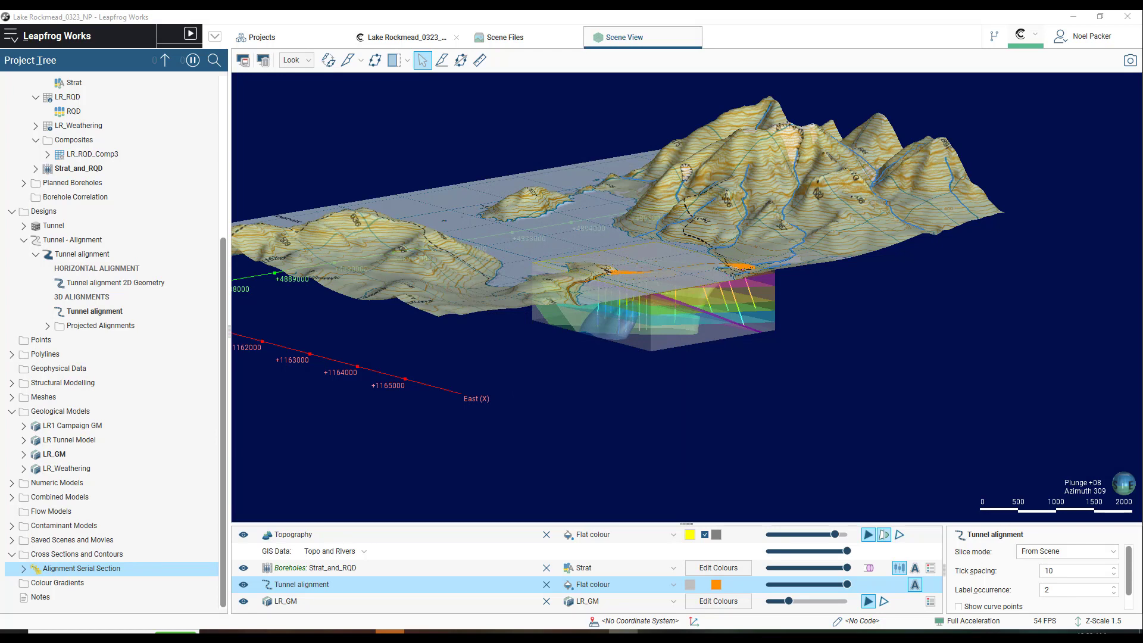
- Create a new layout template under Cross Sections and Contours with width 500 and height 200
{"action": "right_click", "coordinate": [111, 559]}
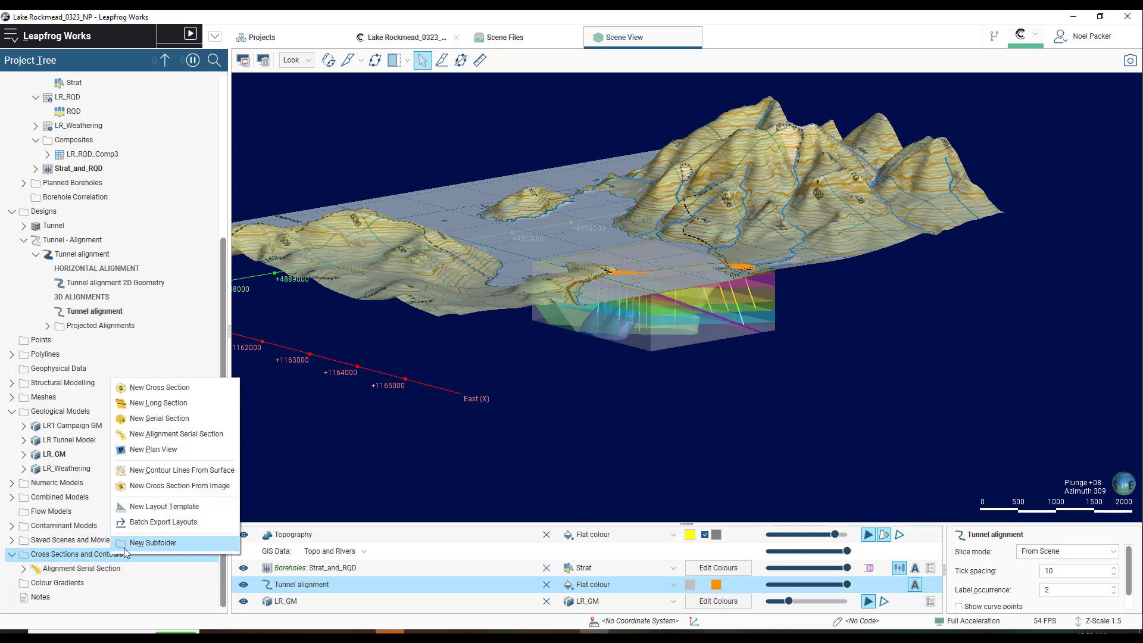
{"action": "left_click", "coordinate": [133, 507]}
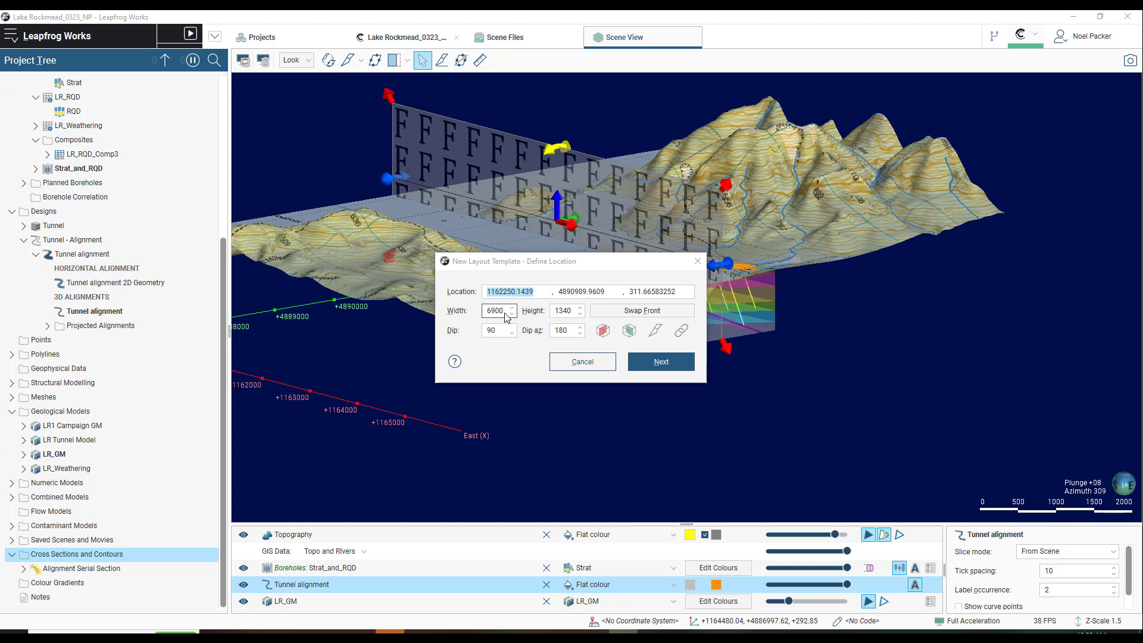
{"action": "left_click", "coordinate": [483, 311]}
{"action": "type", "text": "500"}
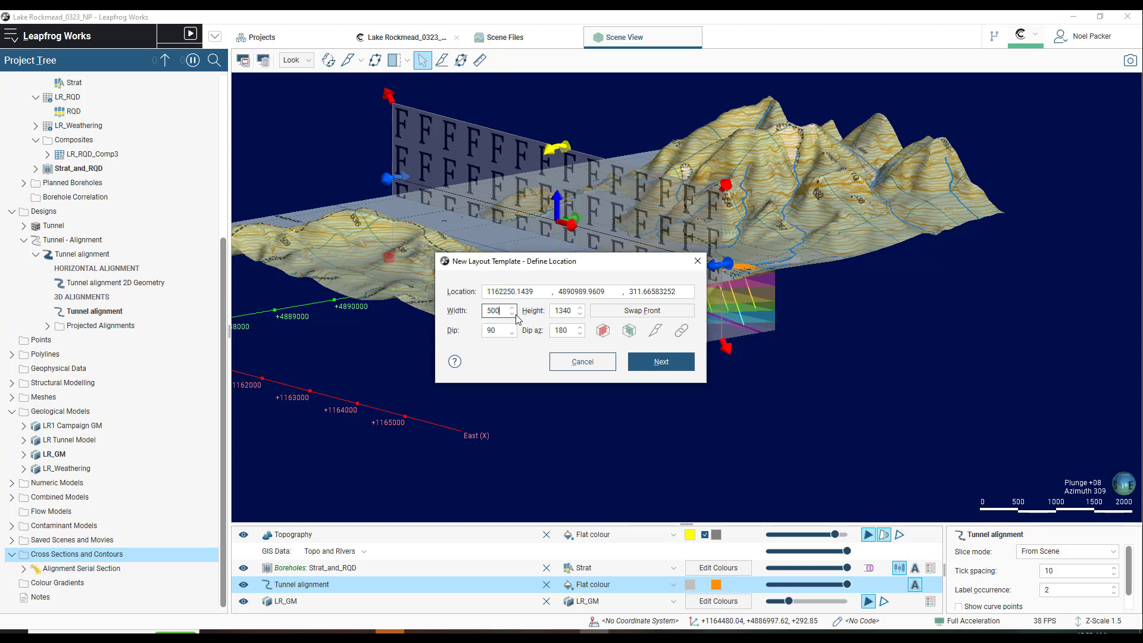
{"action": "left_click", "coordinate": [570, 311]}
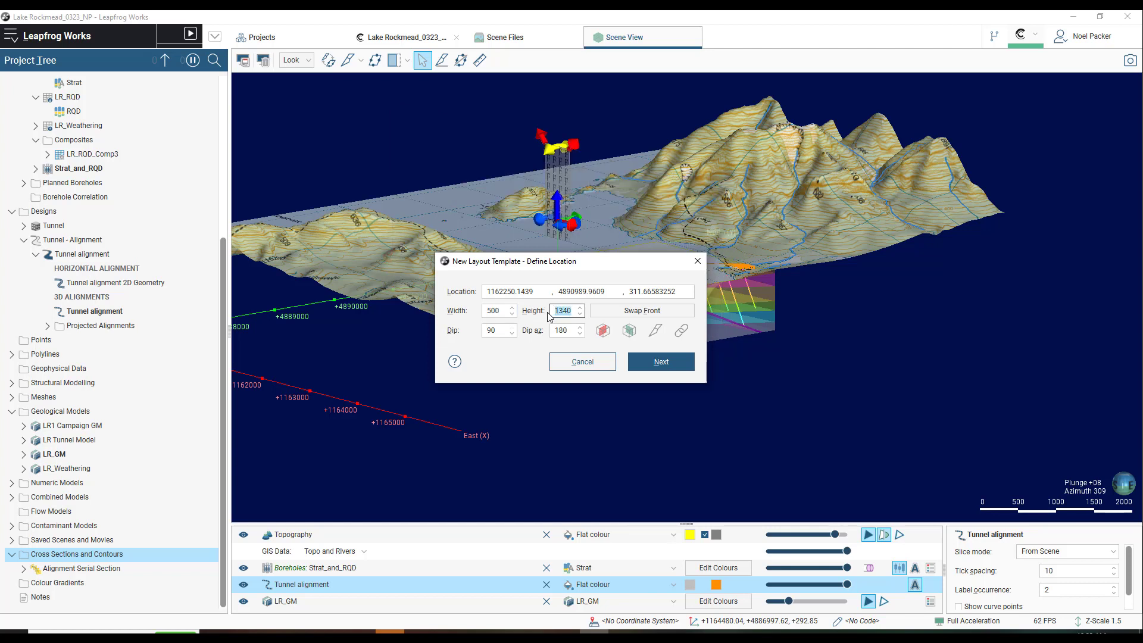
{"action": "type", "text": "200"}
{"action": "left_click", "coordinate": [661, 362]}
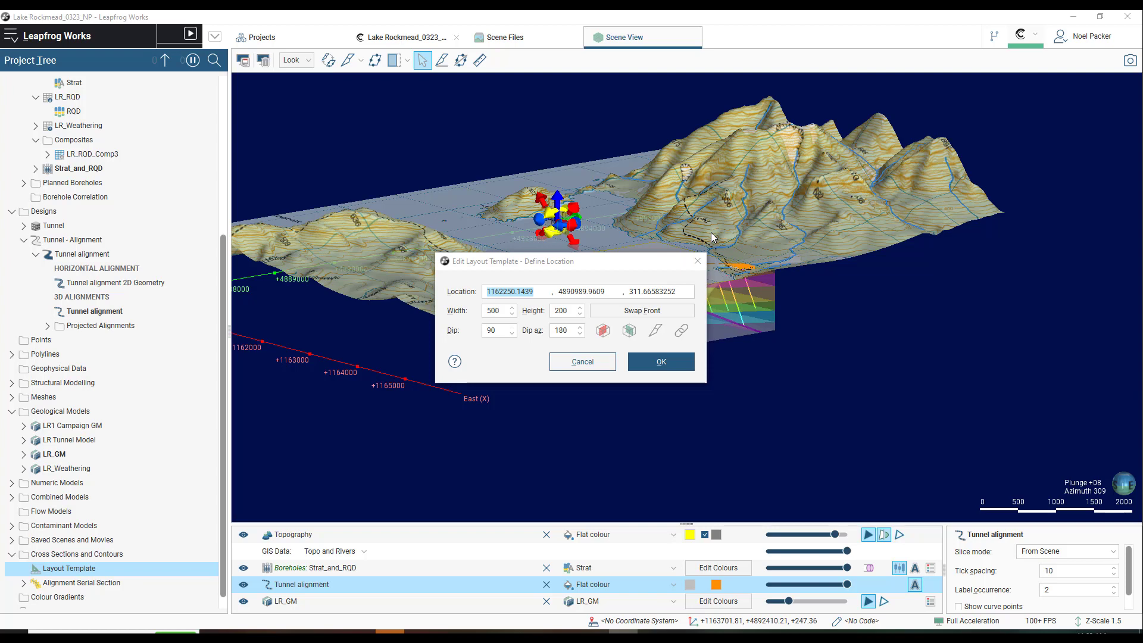
- Place the template plane on the tunnel alignment at about 171.5 elevation, then confirm
{"action": "left_click_drag", "start_coordinate": [606, 262], "coordinate": [448, 301]}
{"action": "left_click_drag", "start_coordinate": [594, 288], "coordinate": [747, 347]}
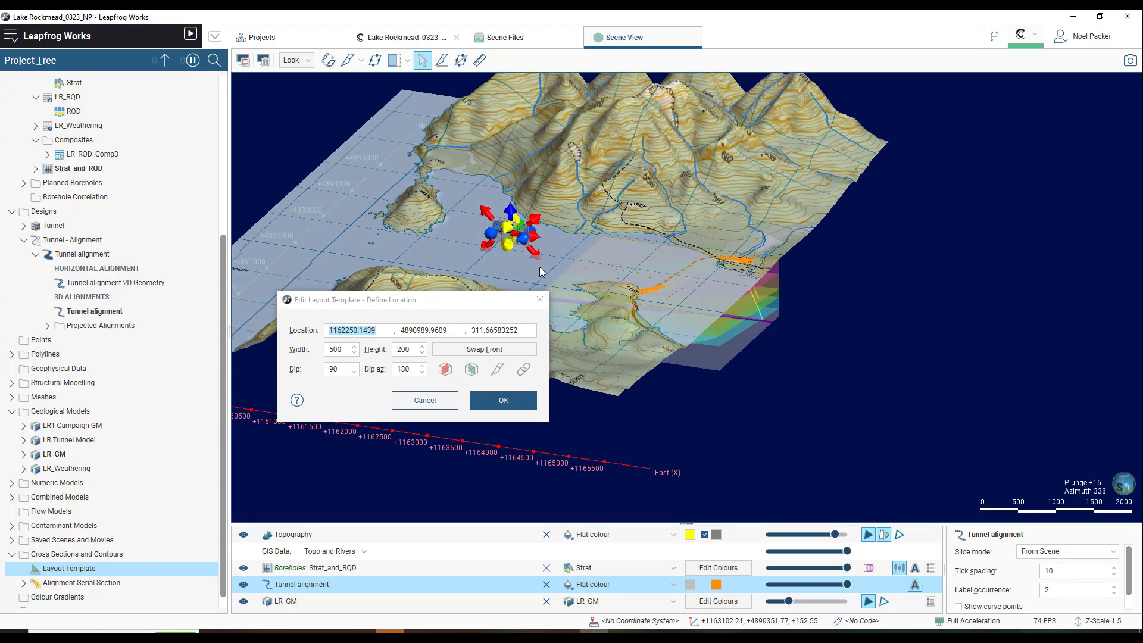
{"action": "left_click_drag", "start_coordinate": [538, 269], "coordinate": [710, 309]}
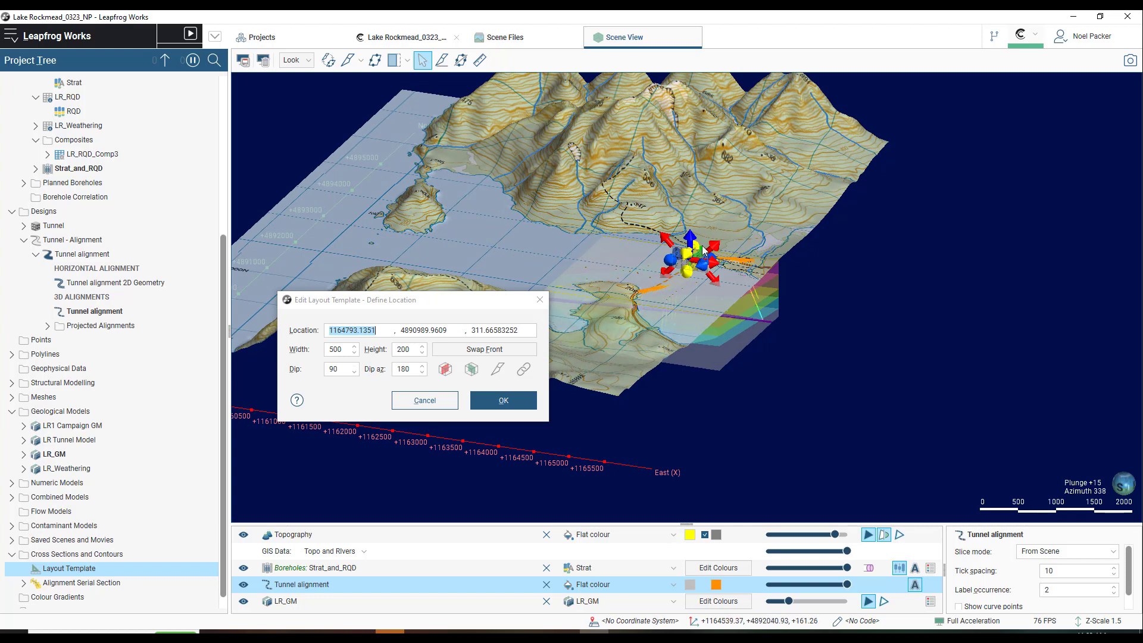
{"action": "left_click_drag", "start_coordinate": [688, 253], "coordinate": [681, 275]}
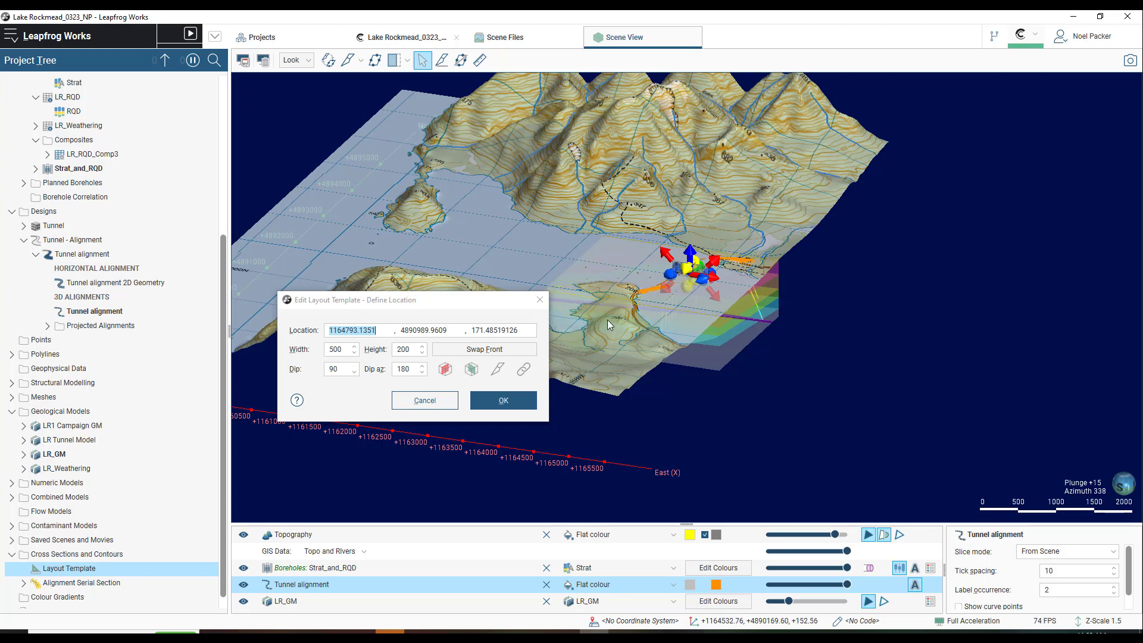
{"action": "left_click", "coordinate": [503, 400]}
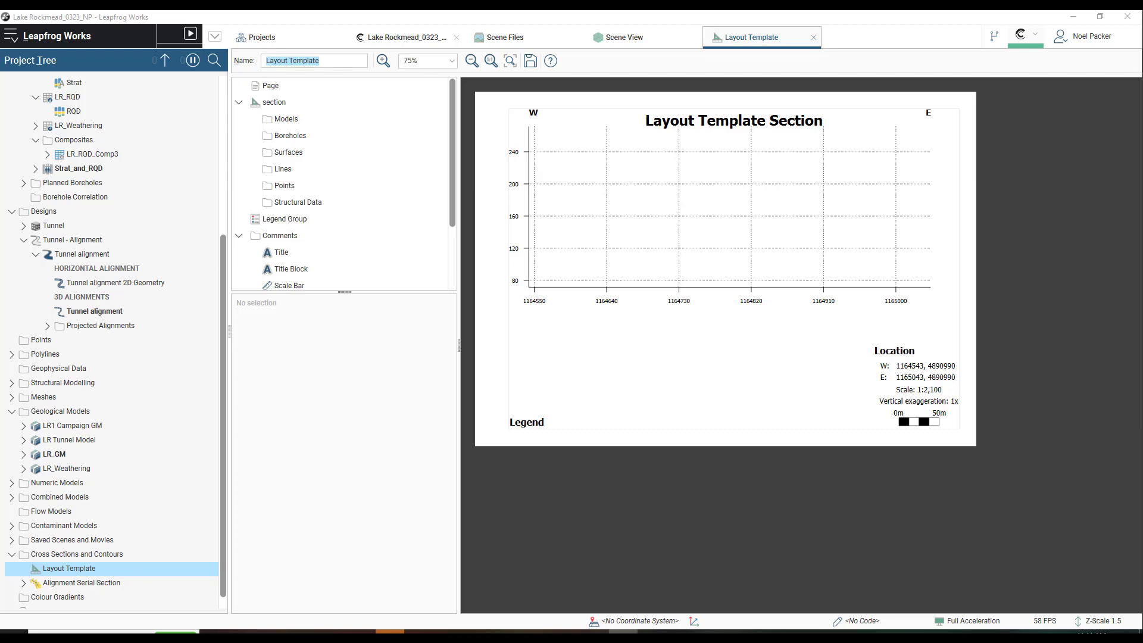
- Switch to the Chrome help page 'Organising Section Layout Pages'
{"action": "key", "text": "alt+Tab"}
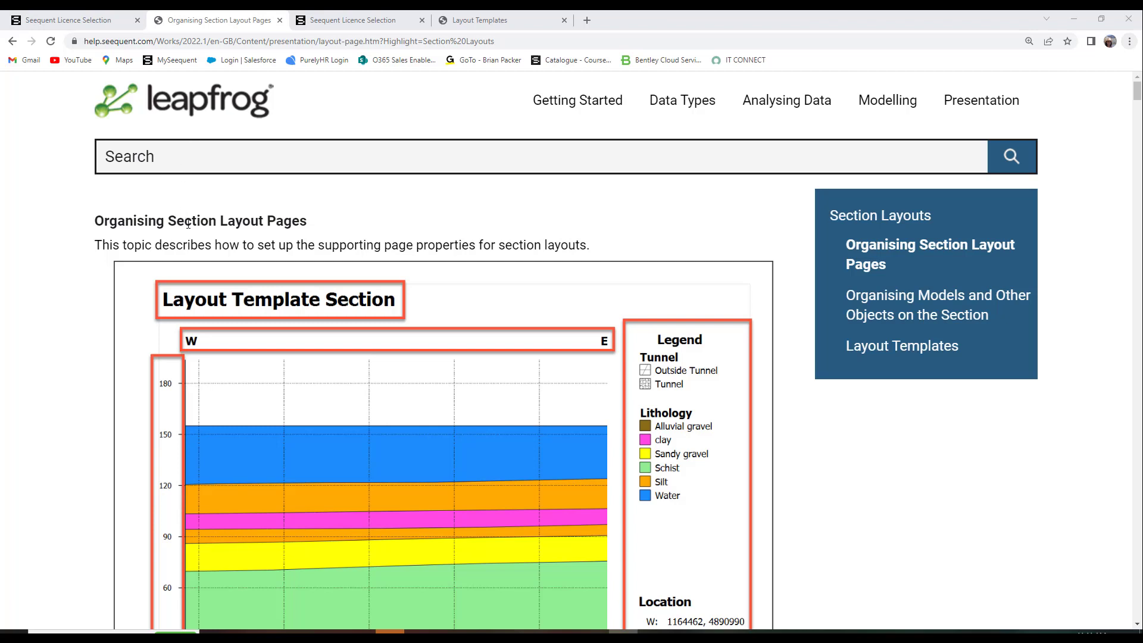
- Scroll through the page-properties part of the section-layout help page
{"action": "scroll", "coordinate": [204, 263], "scroll_direction": "down", "scroll_amount": 6}
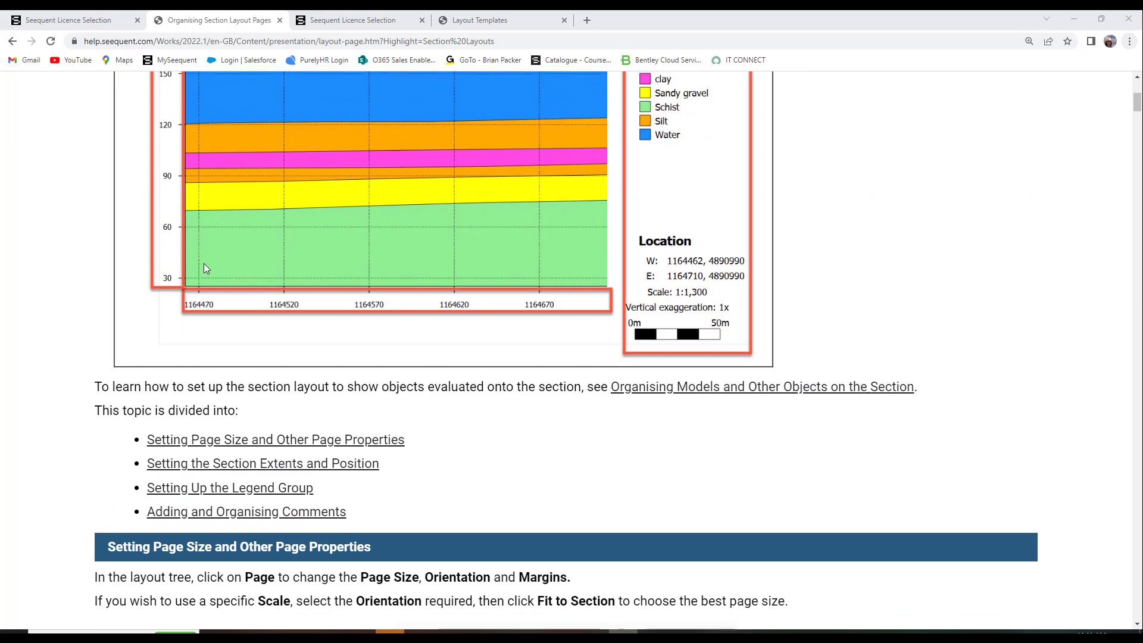
{"action": "scroll", "coordinate": [204, 264], "scroll_direction": "down", "scroll_amount": 3}
{"action": "scroll", "coordinate": [205, 268], "scroll_direction": "down", "scroll_amount": 4}
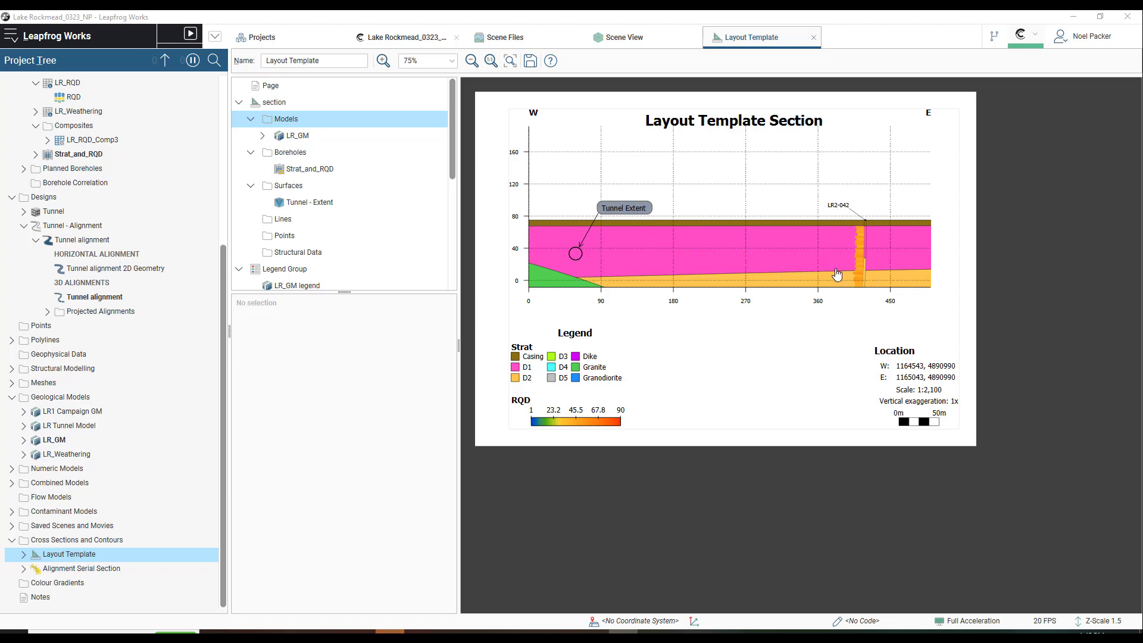
- Cancel adding another model to the layout, then save and close the layout template
{"action": "left_click", "coordinate": [867, 273]}
{"action": "right_click", "coordinate": [287, 120]}
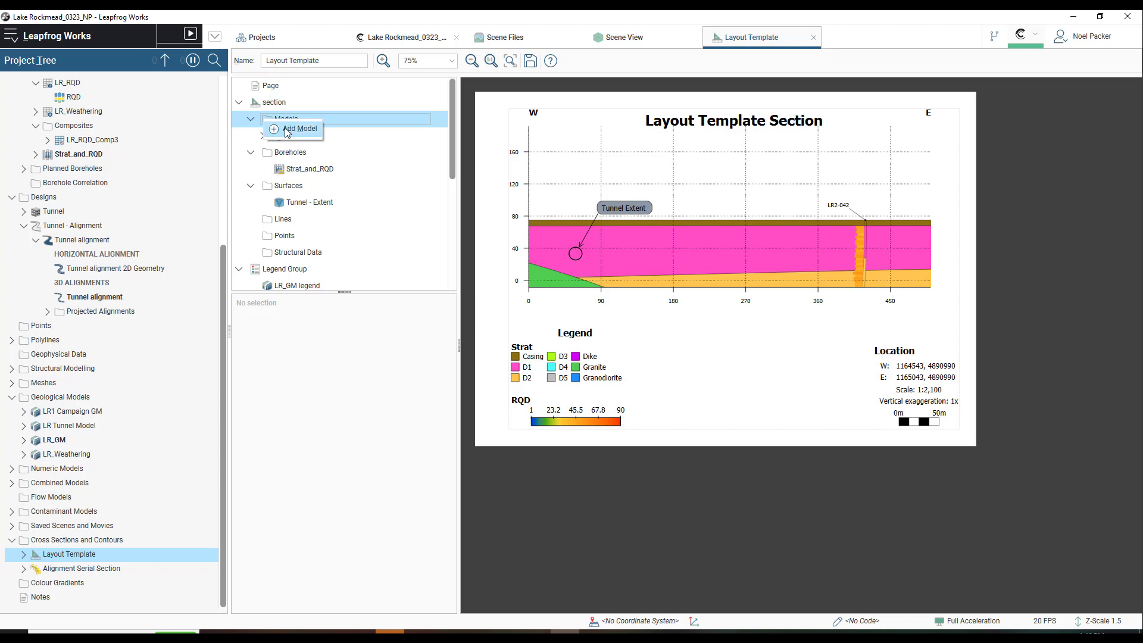
{"action": "left_click", "coordinate": [287, 130]}
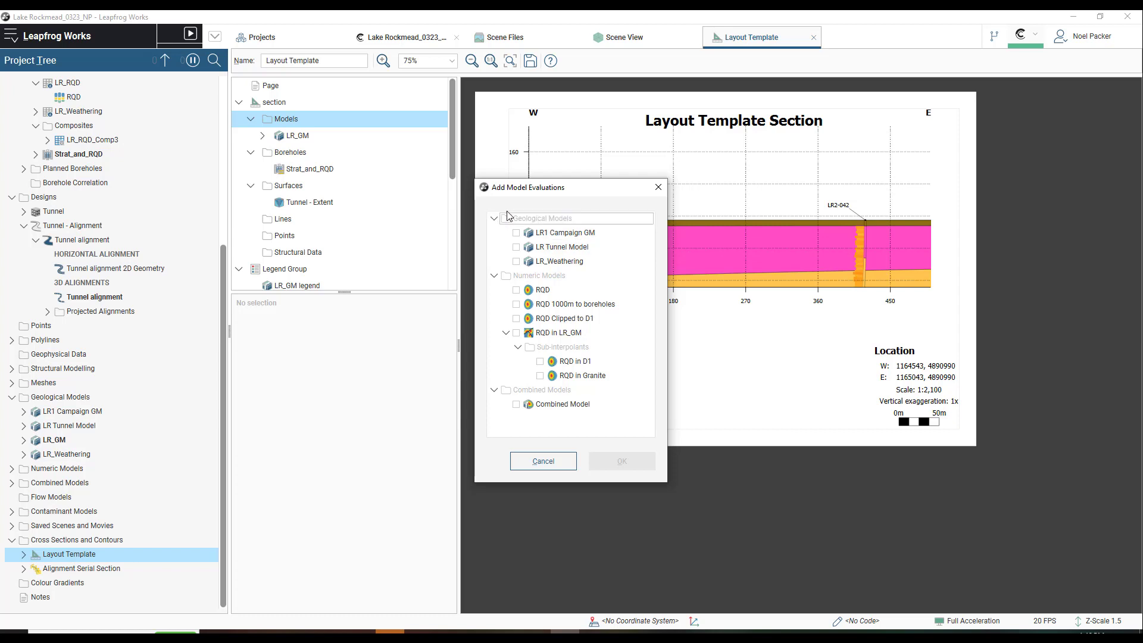
{"action": "left_click", "coordinate": [544, 462]}
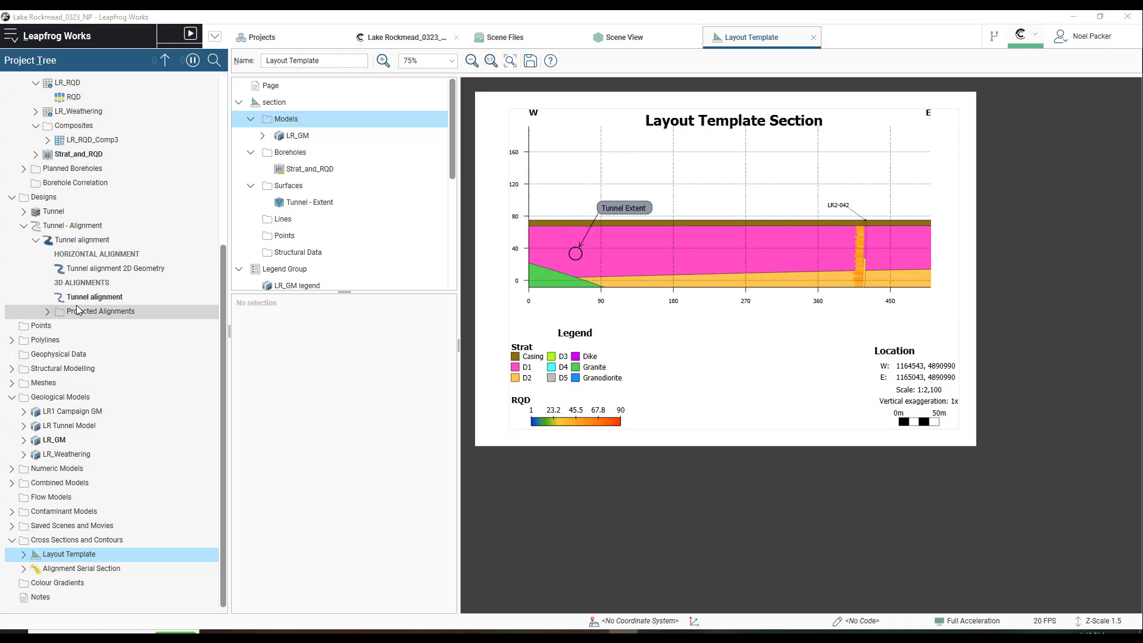
{"action": "left_click", "coordinate": [533, 68]}
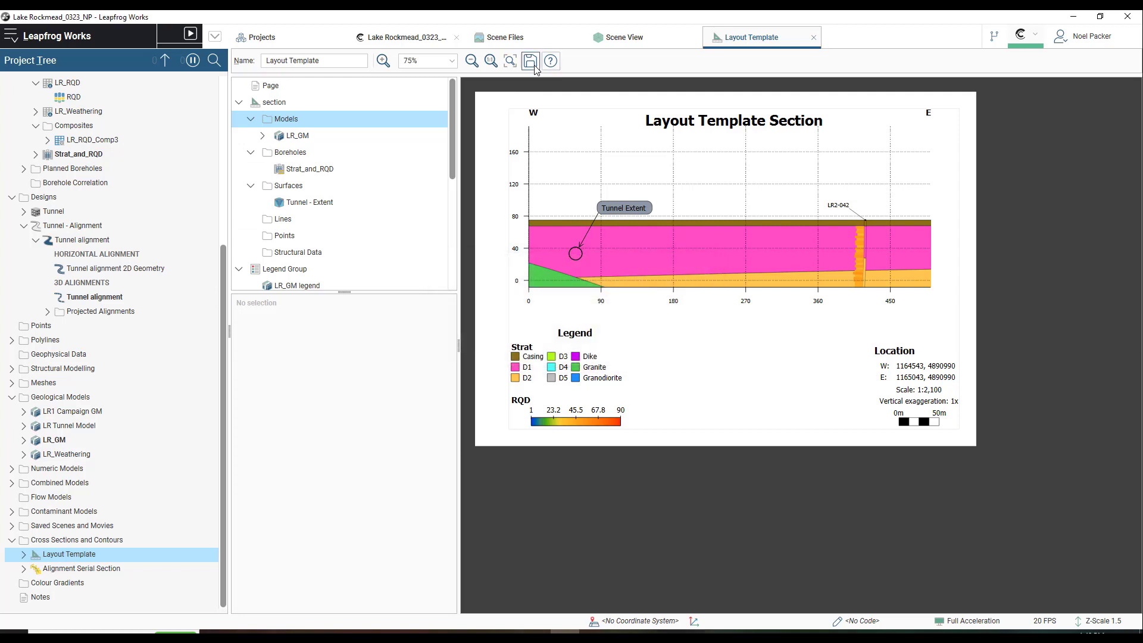
{"action": "left_click", "coordinate": [814, 38]}
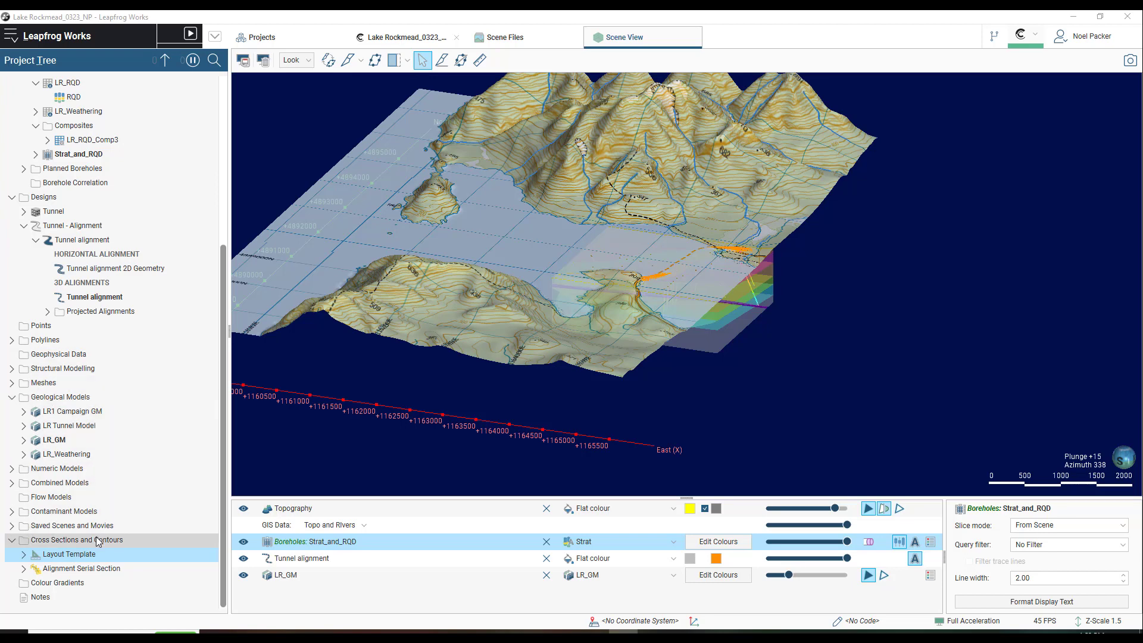
- Copy the layout template to the whole Alignment Serial Section (0.51, 200.51, 400.51 onward)
{"action": "right_click", "coordinate": [89, 555]}
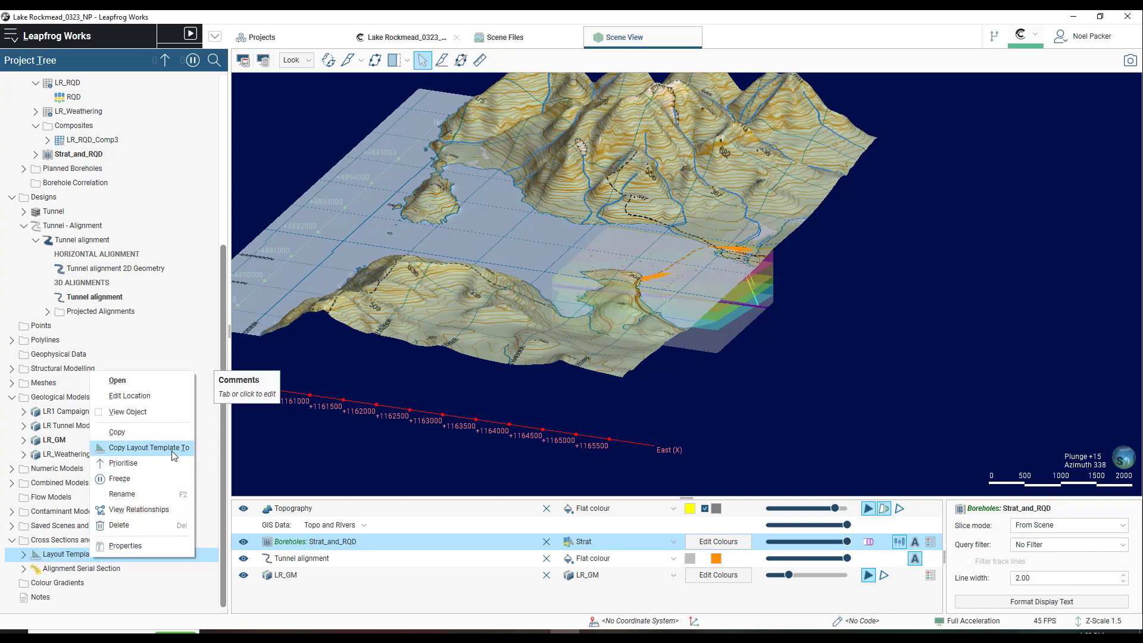
{"action": "left_click", "coordinate": [149, 447]}
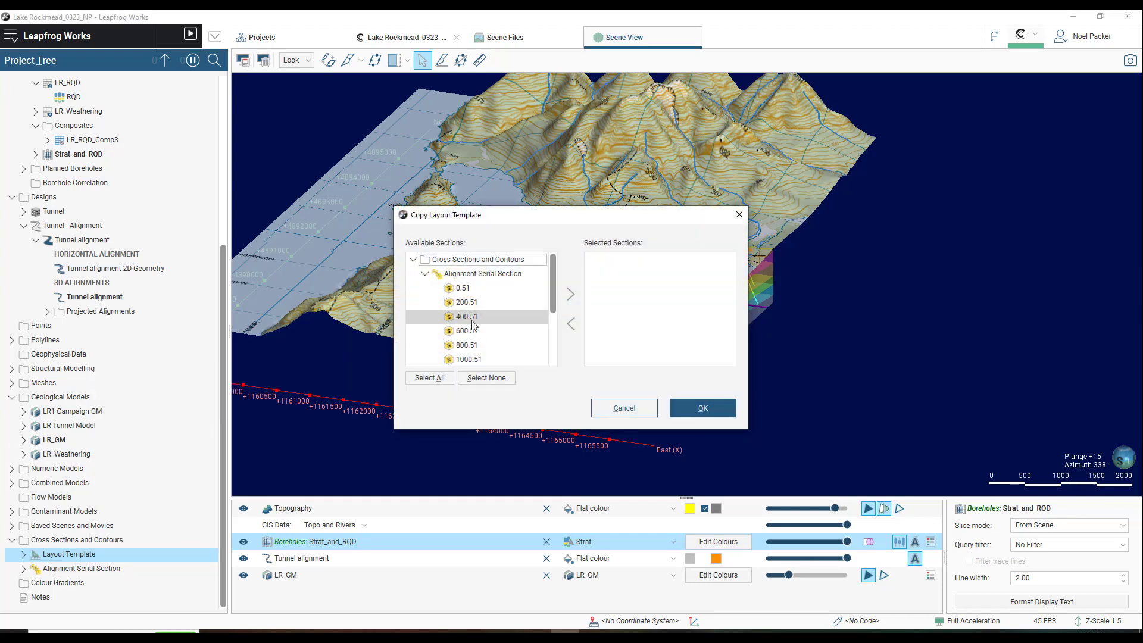
{"action": "left_click", "coordinate": [501, 277]}
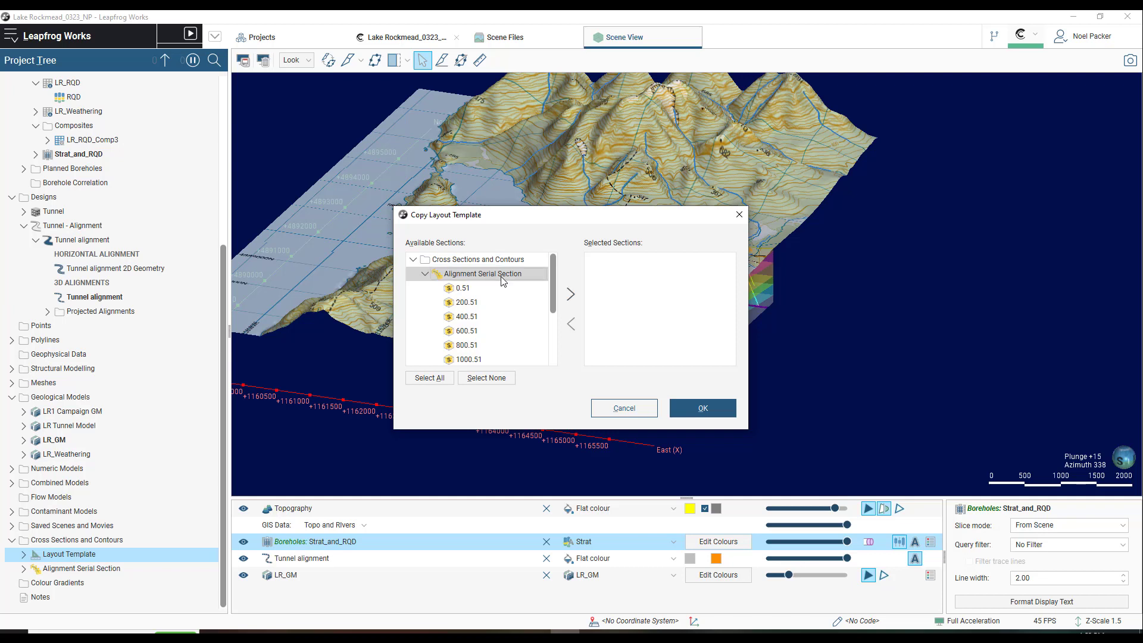
{"action": "left_click", "coordinate": [570, 295]}
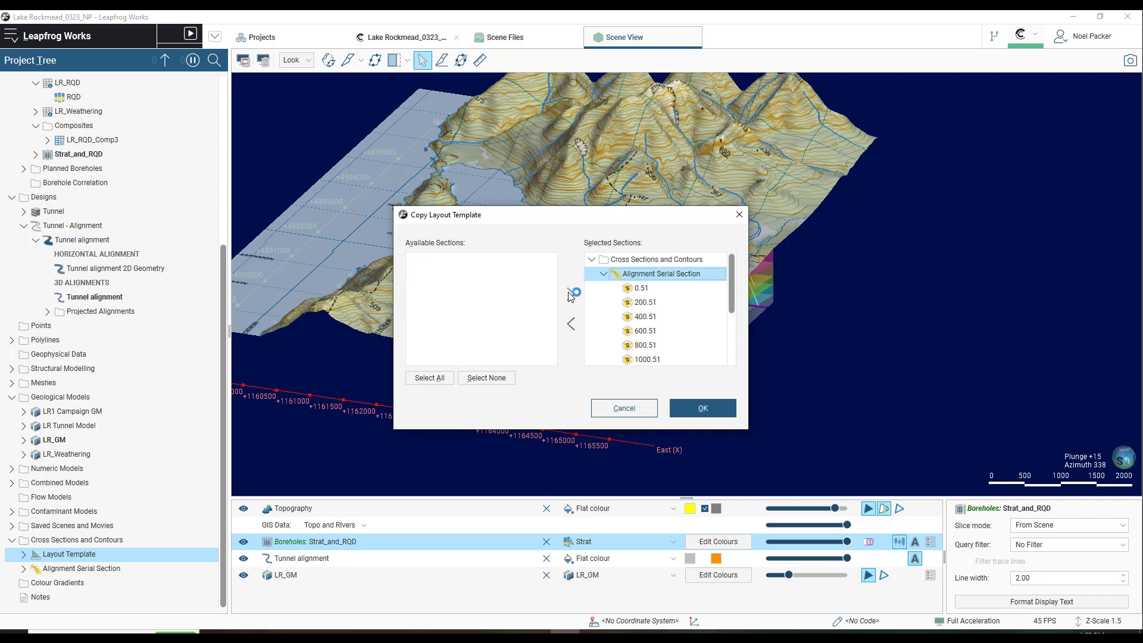
{"action": "left_click", "coordinate": [571, 323]}
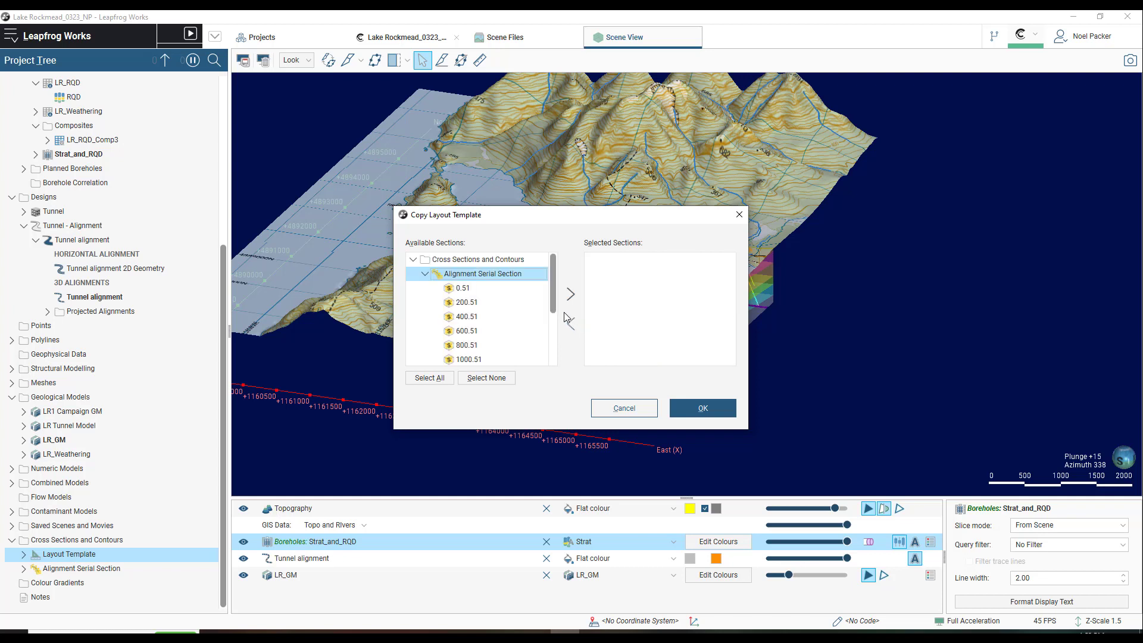
{"action": "left_click", "coordinate": [485, 291]}
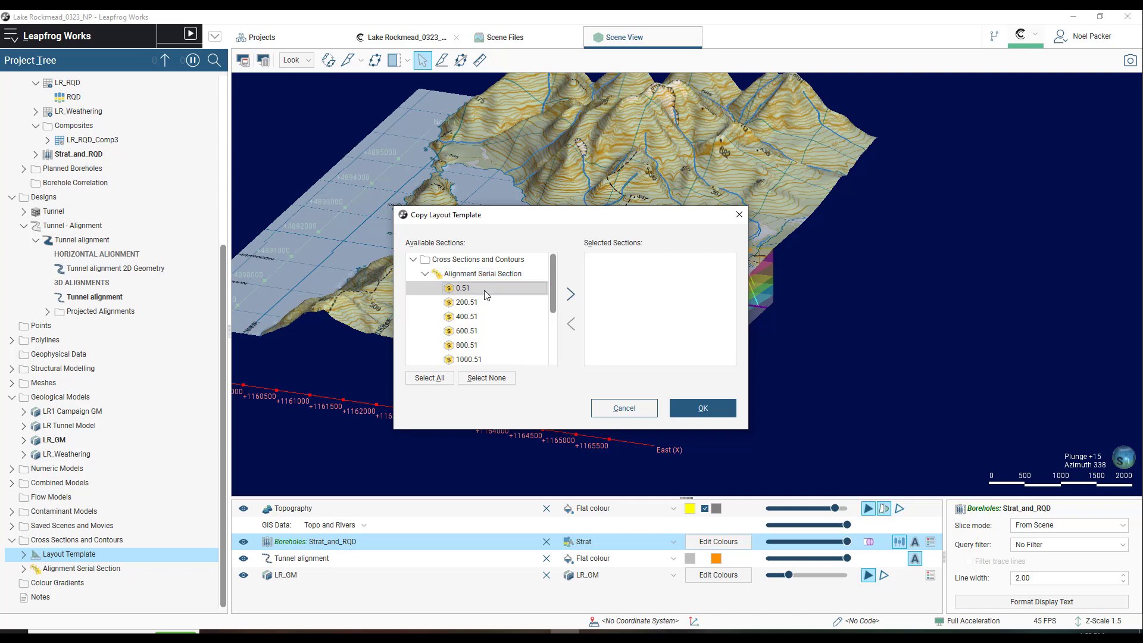
{"action": "left_click", "coordinate": [487, 331], "text": "shift"}
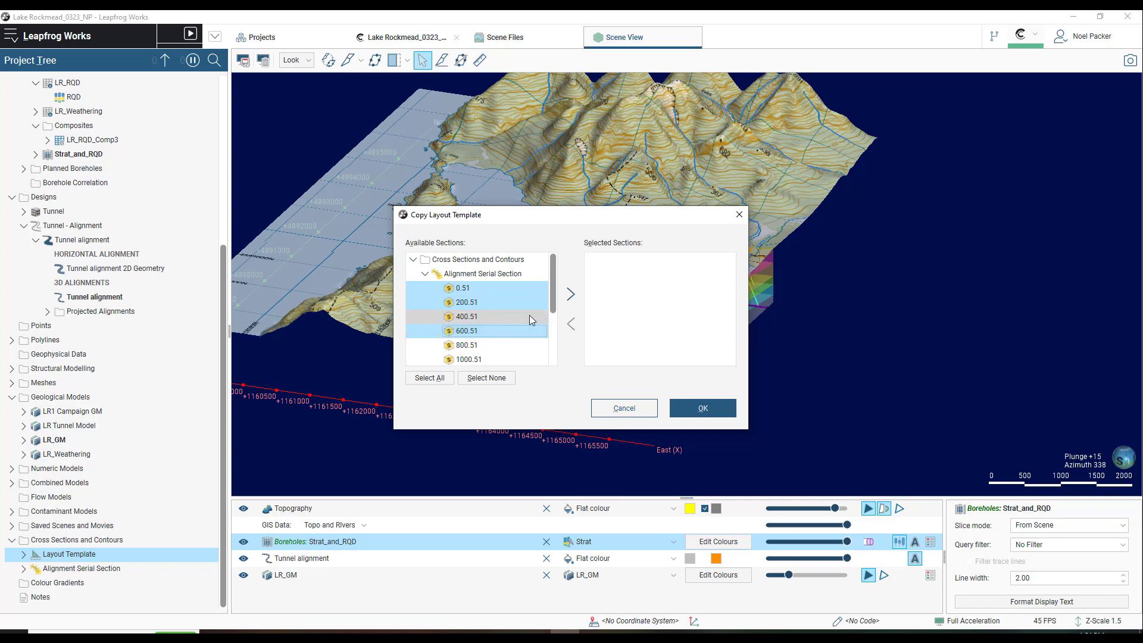
{"action": "left_click", "coordinate": [571, 298]}
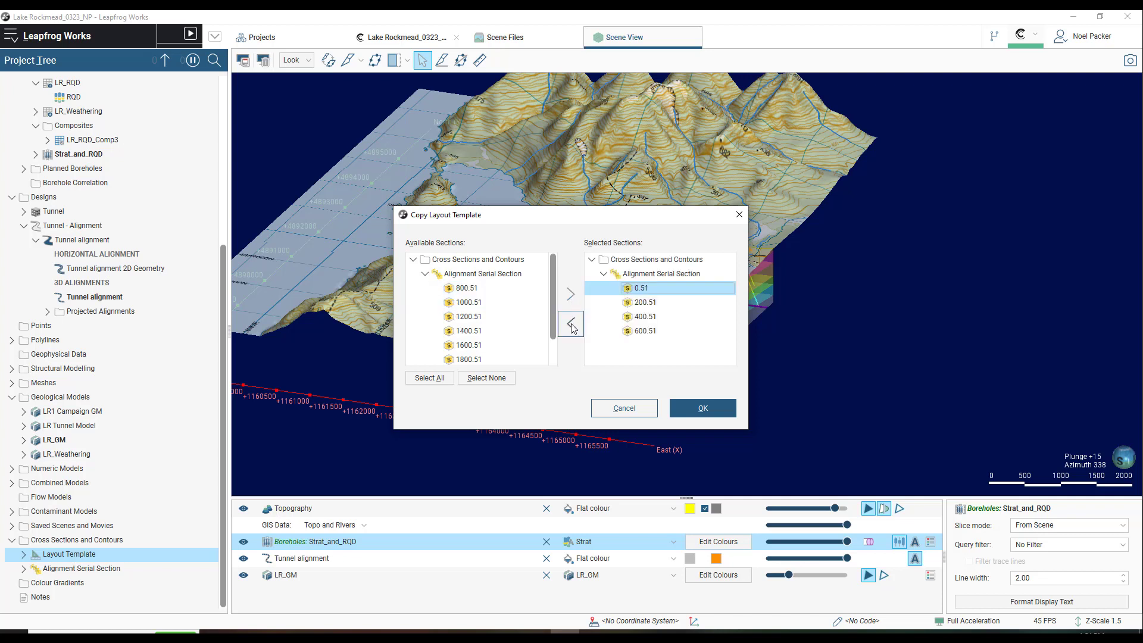
{"action": "left_click", "coordinate": [570, 325]}
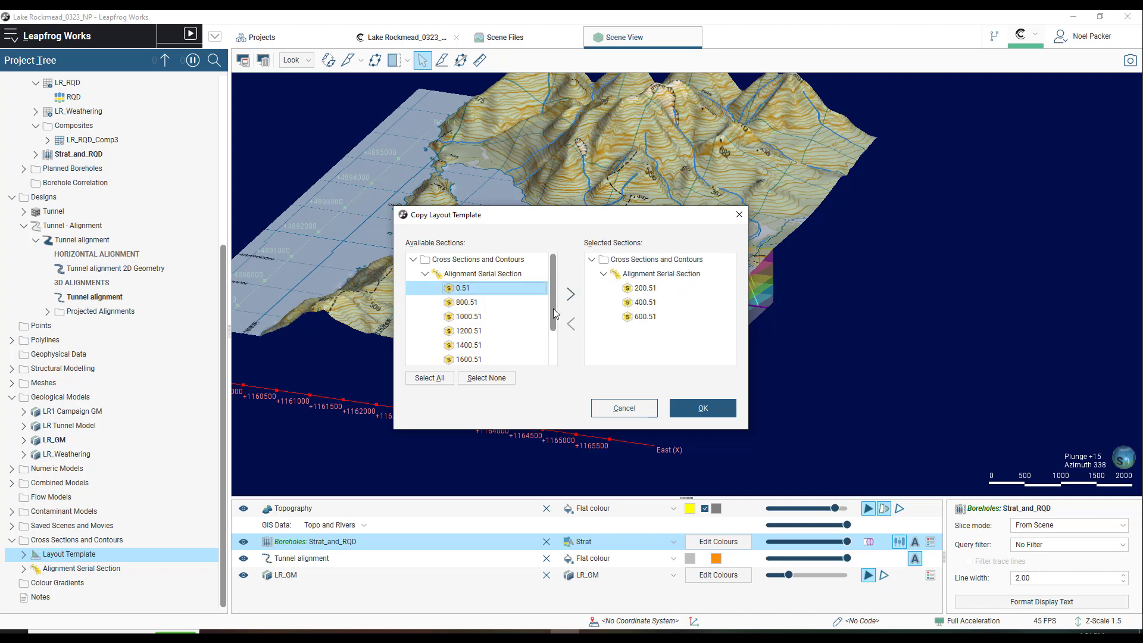
{"action": "left_click", "coordinate": [570, 323]}
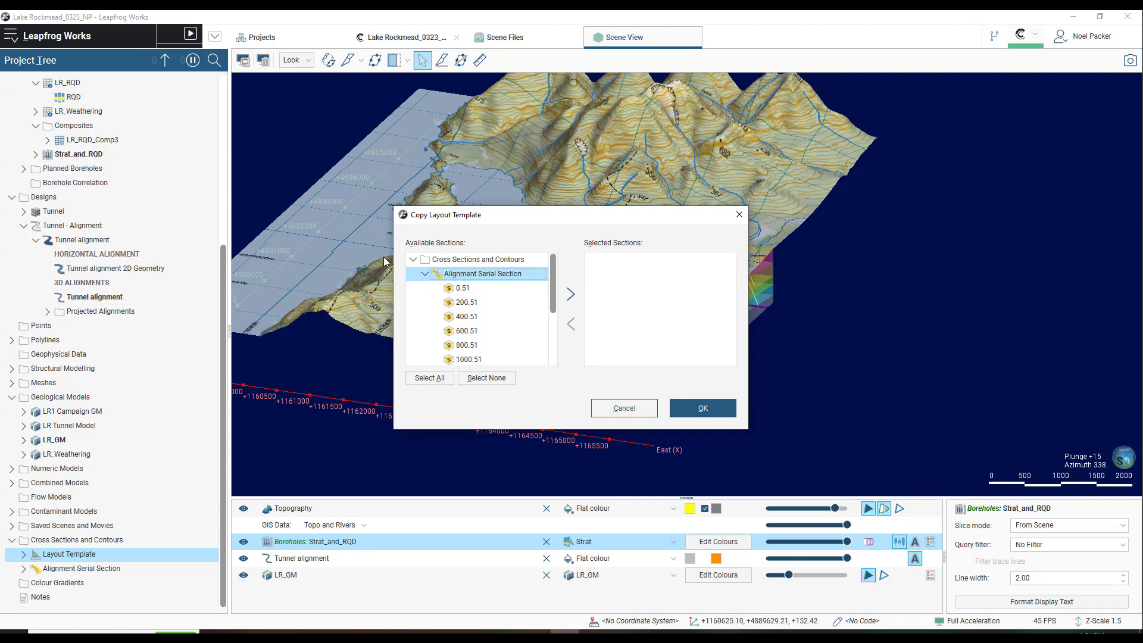
{"action": "left_click", "coordinate": [570, 294]}
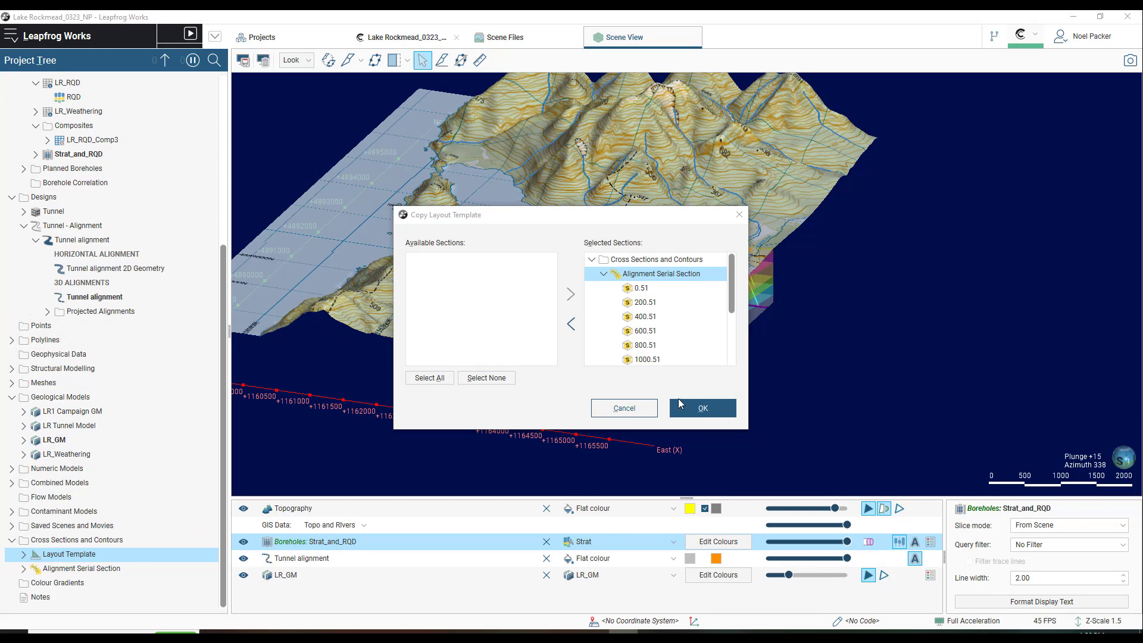
{"action": "left_click", "coordinate": [691, 406]}
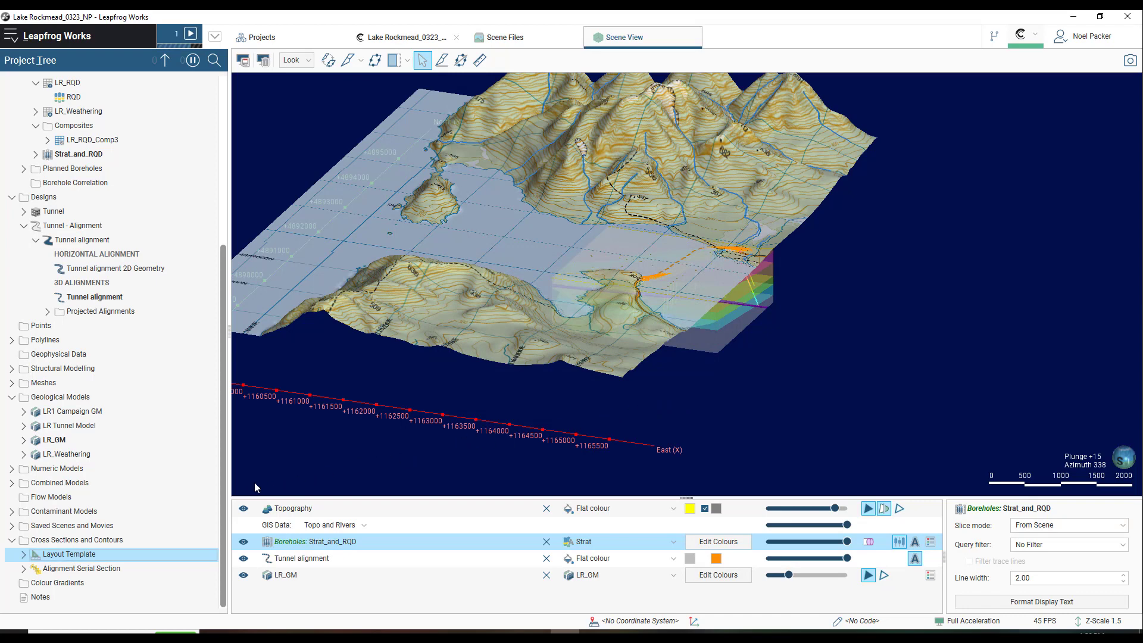
- Expand Alignment Serial Section and section 0.51 to reveal the '0.51 Layout' entry
{"action": "left_click", "coordinate": [23, 569]}
{"action": "scroll", "coordinate": [35, 566], "scroll_direction": "down", "scroll_amount": 3}
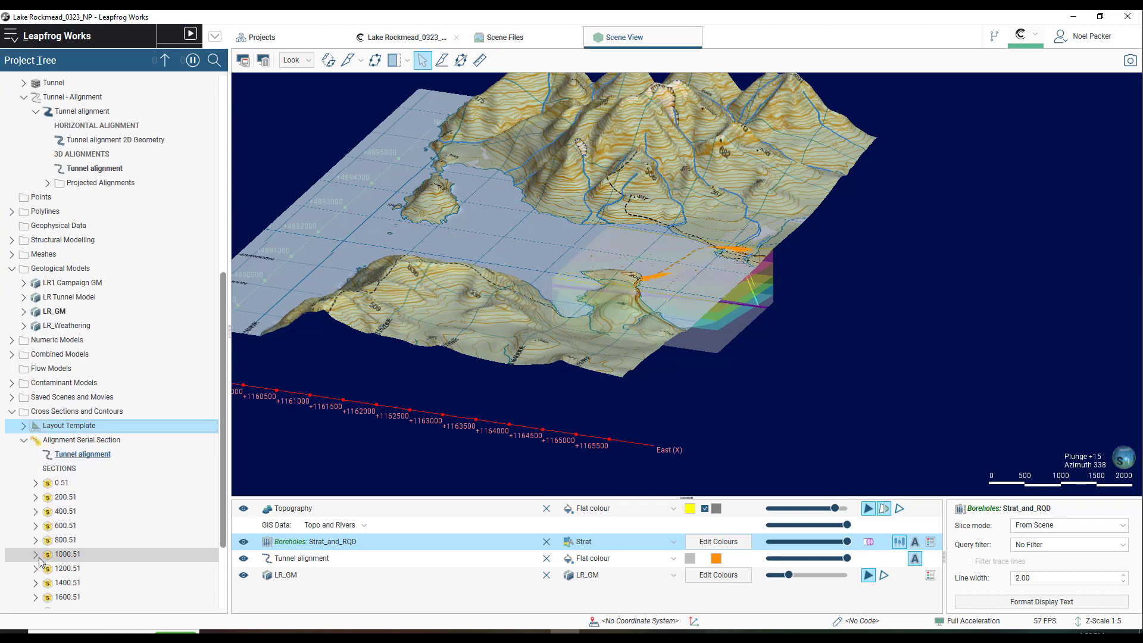
{"action": "left_click", "coordinate": [35, 482]}
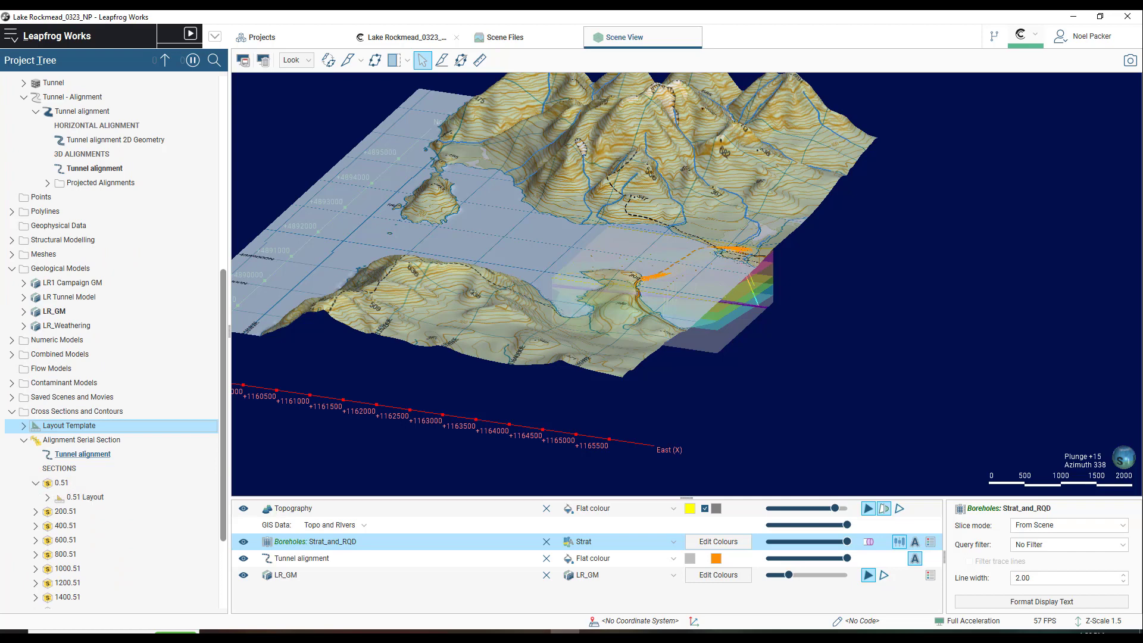
{"action": "left_click", "coordinate": [78, 440]}
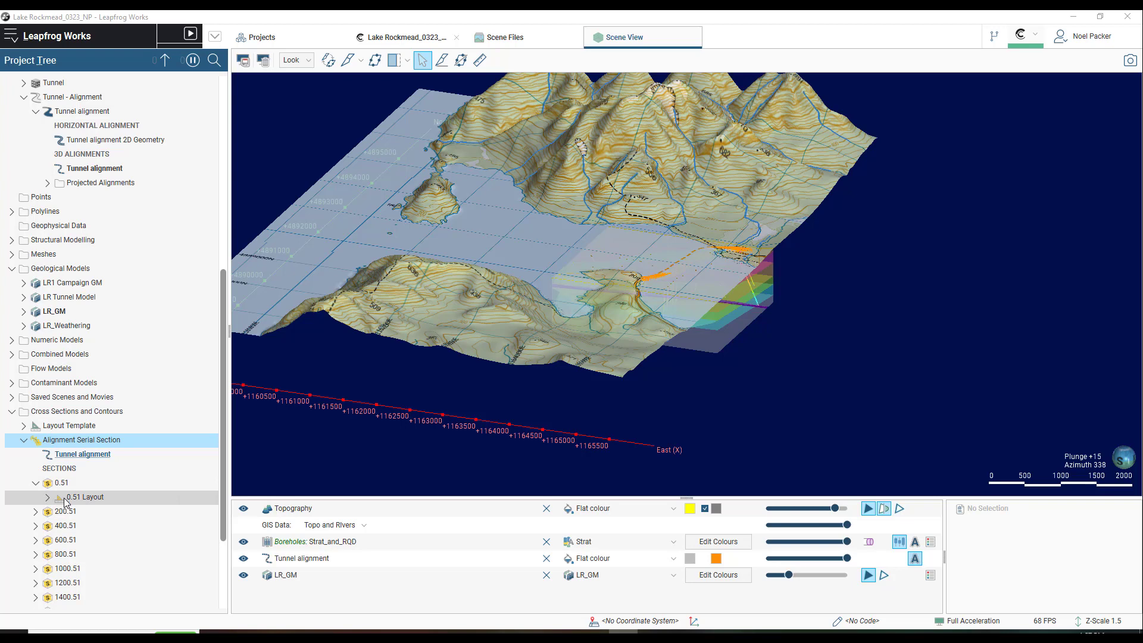
- Drag the 0.51, 200.51 and 400.51 Layouts into the 3D scene
{"action": "left_click_drag", "start_coordinate": [65, 502], "coordinate": [494, 377]}
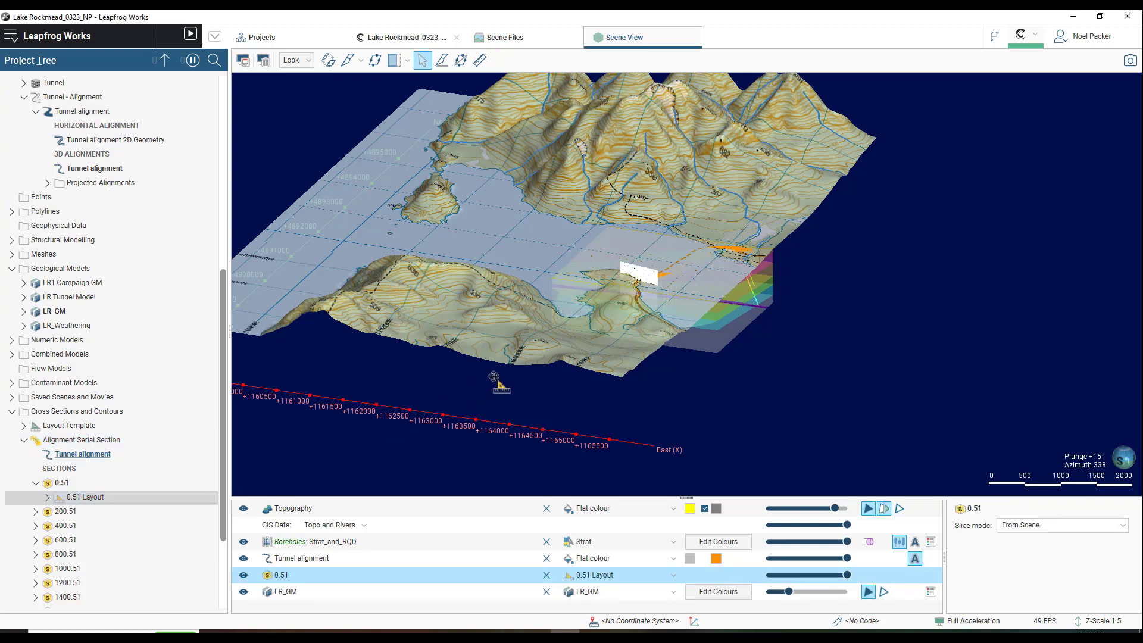
{"action": "left_click", "coordinate": [35, 511]}
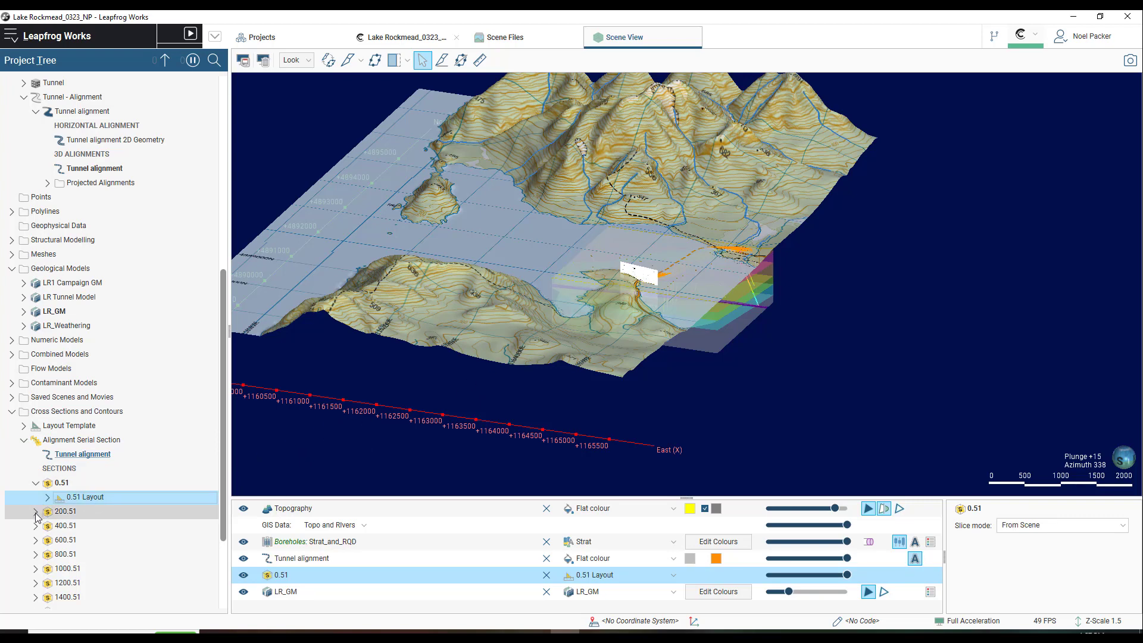
{"action": "left_click_drag", "start_coordinate": [66, 525], "coordinate": [601, 399]}
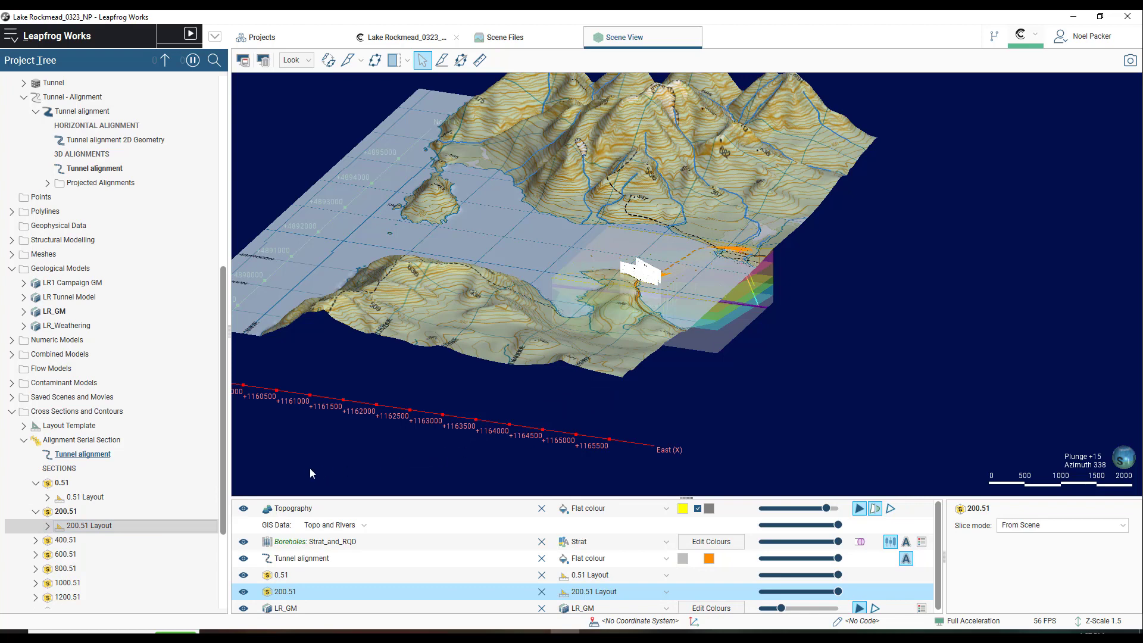
{"action": "left_click", "coordinate": [35, 540]}
{"action": "left_click_drag", "start_coordinate": [89, 554], "coordinate": [691, 342]}
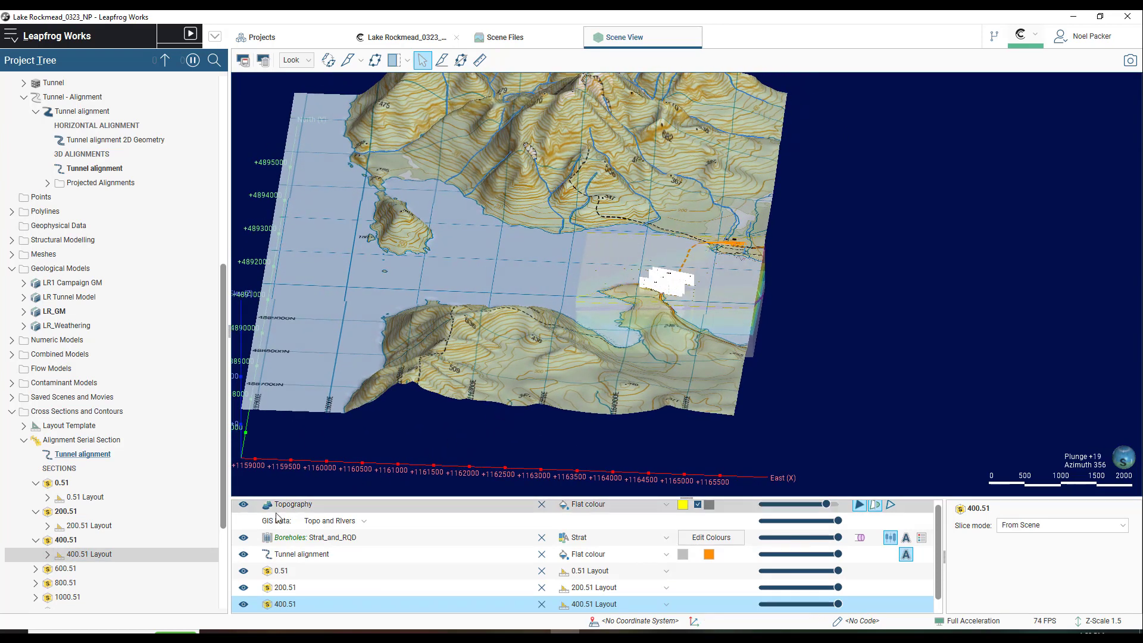
- Hide the Topography surface and the LR_GM geological model in the 3D scene
{"action": "left_click", "coordinate": [243, 504]}
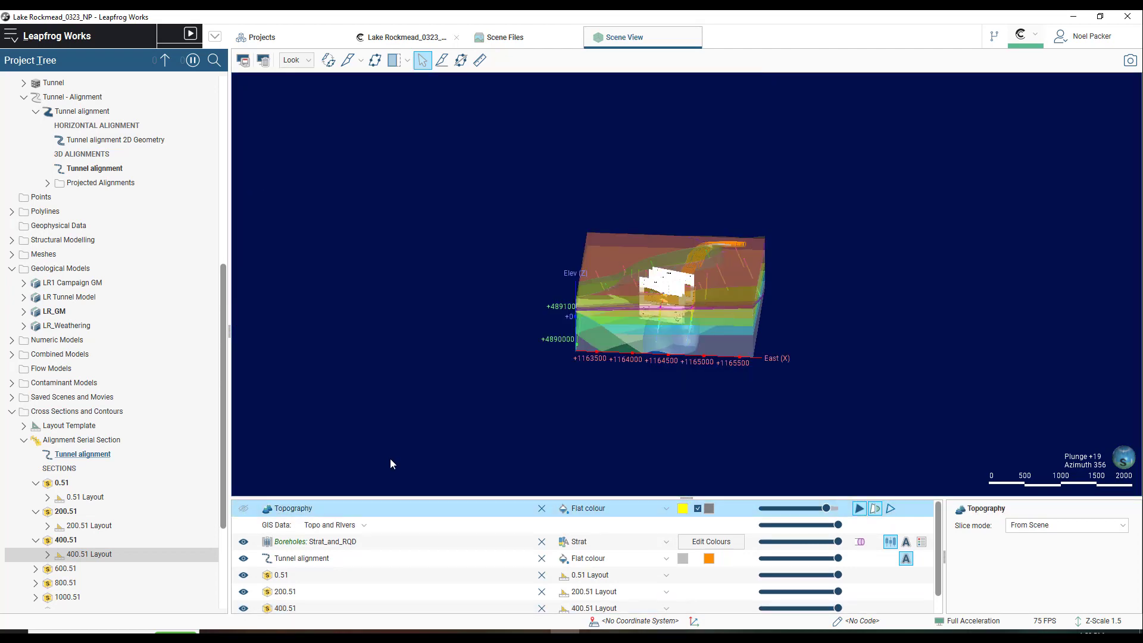
{"action": "scroll", "coordinate": [688, 295], "scroll_direction": "up", "scroll_amount": 3}
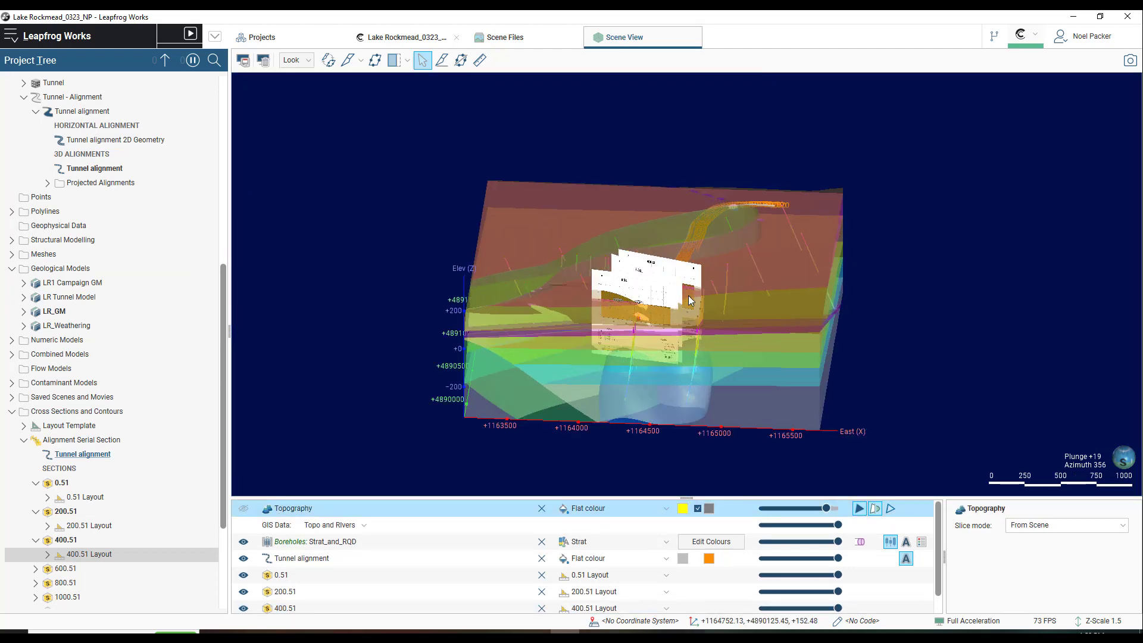
{"action": "scroll", "coordinate": [688, 295], "scroll_direction": "up", "scroll_amount": 3}
{"action": "left_click_drag", "start_coordinate": [694, 355], "coordinate": [738, 343]}
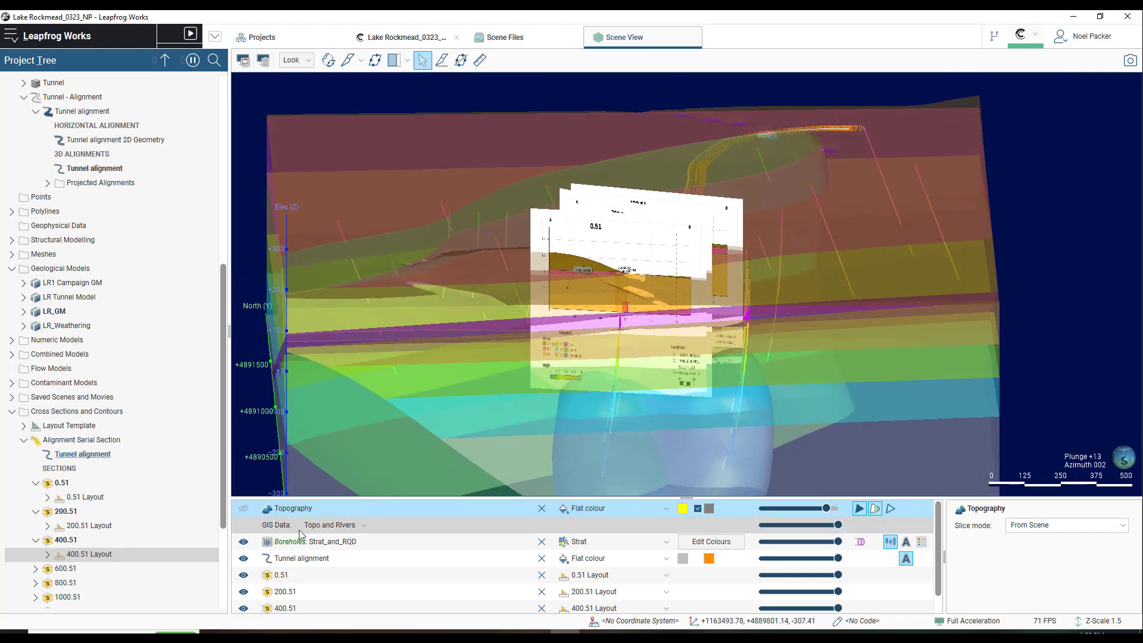
{"action": "scroll", "coordinate": [253, 554], "scroll_direction": "down", "scroll_amount": 1}
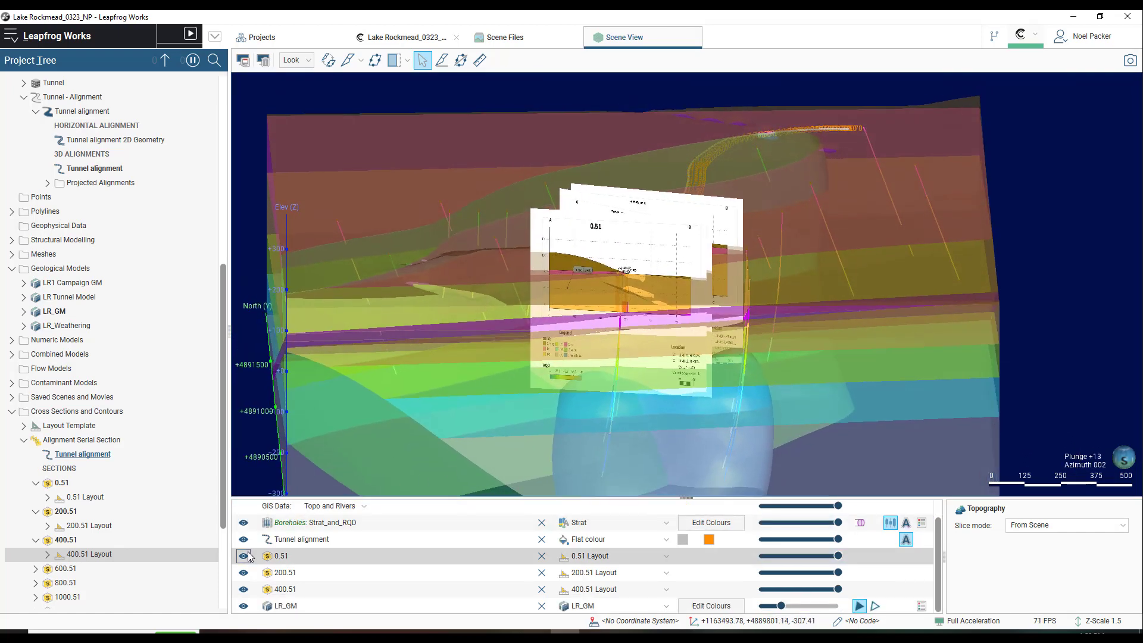
{"action": "left_click", "coordinate": [243, 605]}
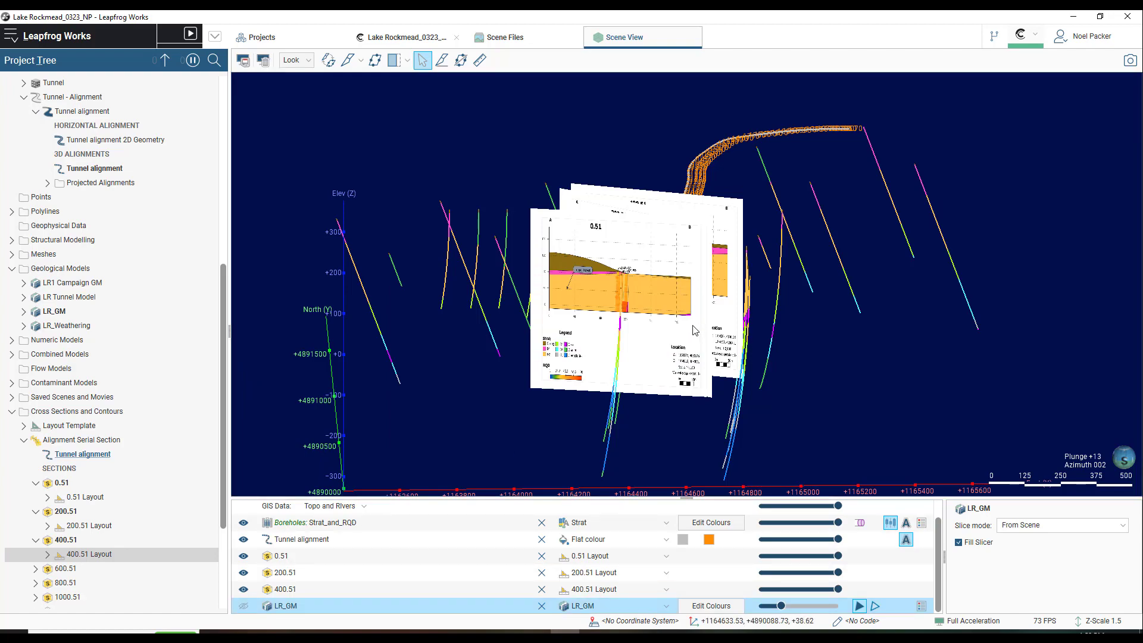
- Orbit the scene to face the section panels and select the 0.51 layout
{"action": "left_click_drag", "start_coordinate": [695, 330], "coordinate": [472, 347]}
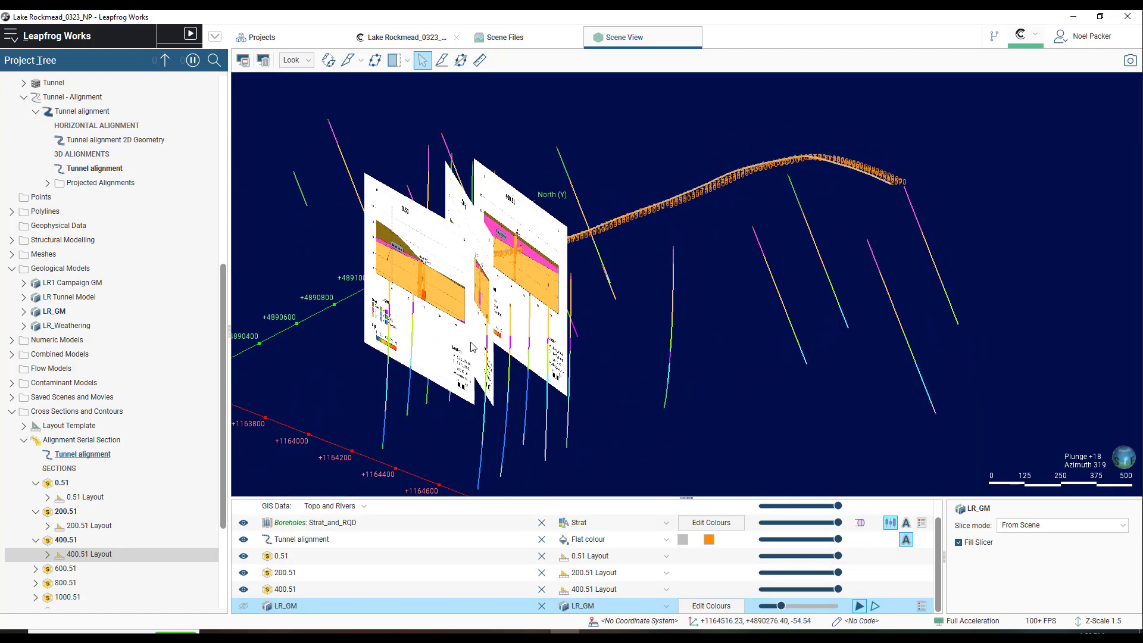
{"action": "scroll", "coordinate": [472, 347], "scroll_direction": "up", "scroll_amount": 5}
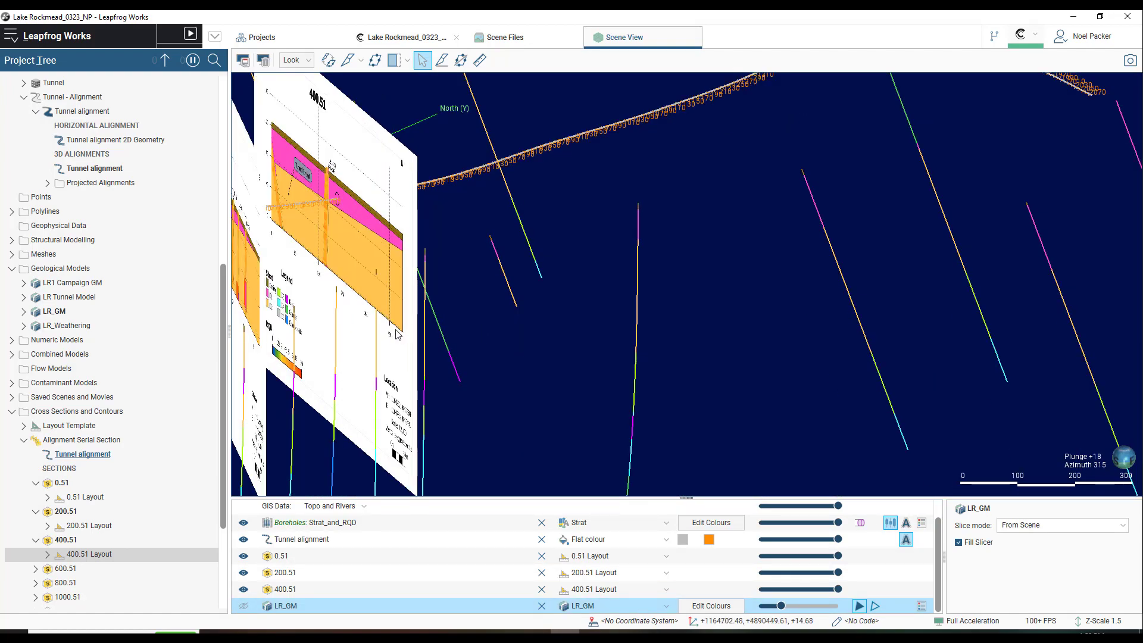
{"action": "left_click_drag", "start_coordinate": [397, 335], "coordinate": [616, 307]}
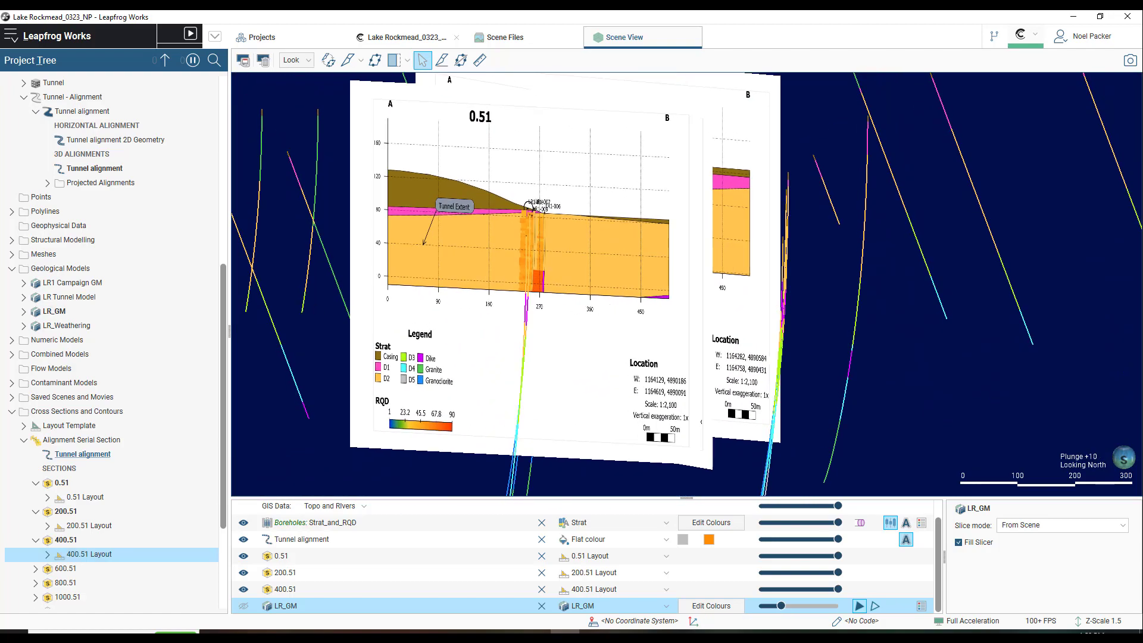
{"action": "left_click", "coordinate": [85, 497]}
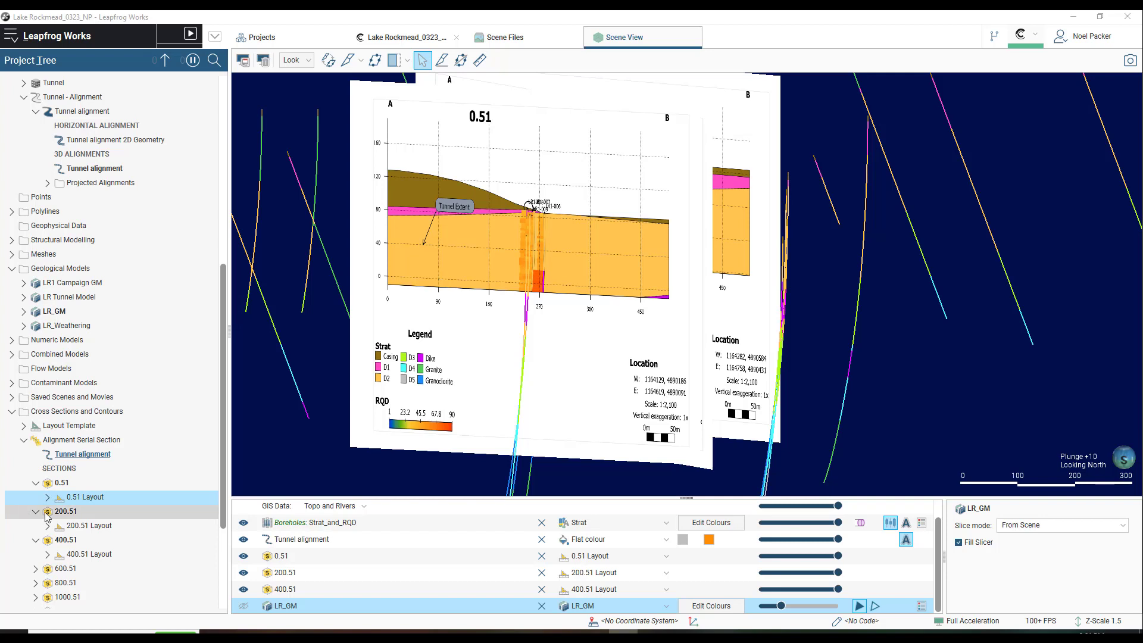
{"action": "double_click", "coordinate": [99, 498]}
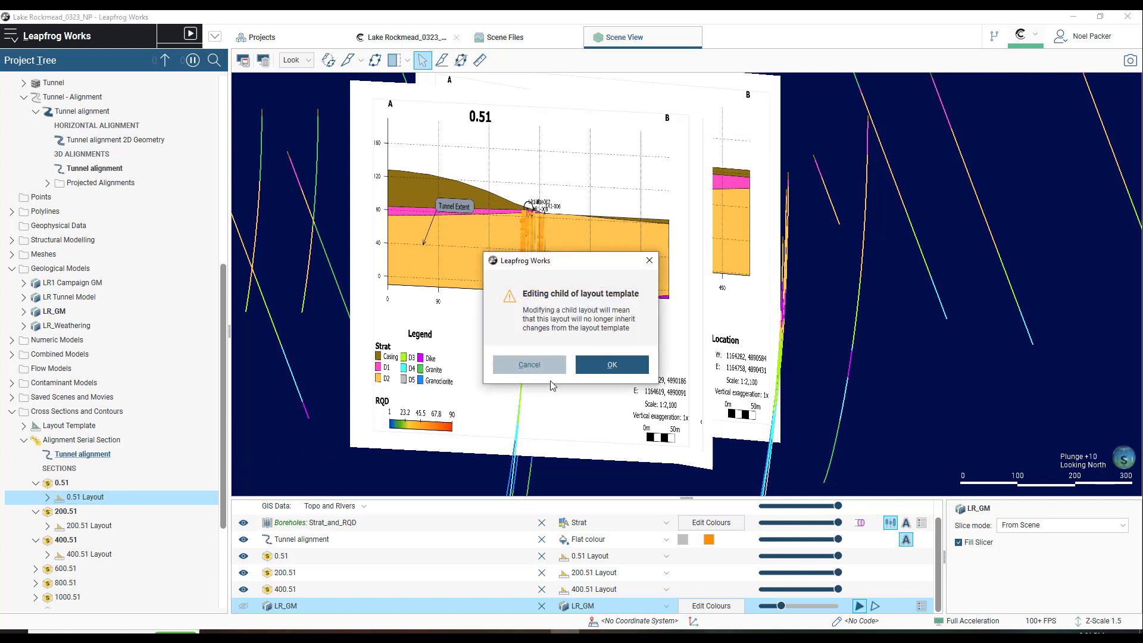
{"action": "left_click", "coordinate": [649, 263]}
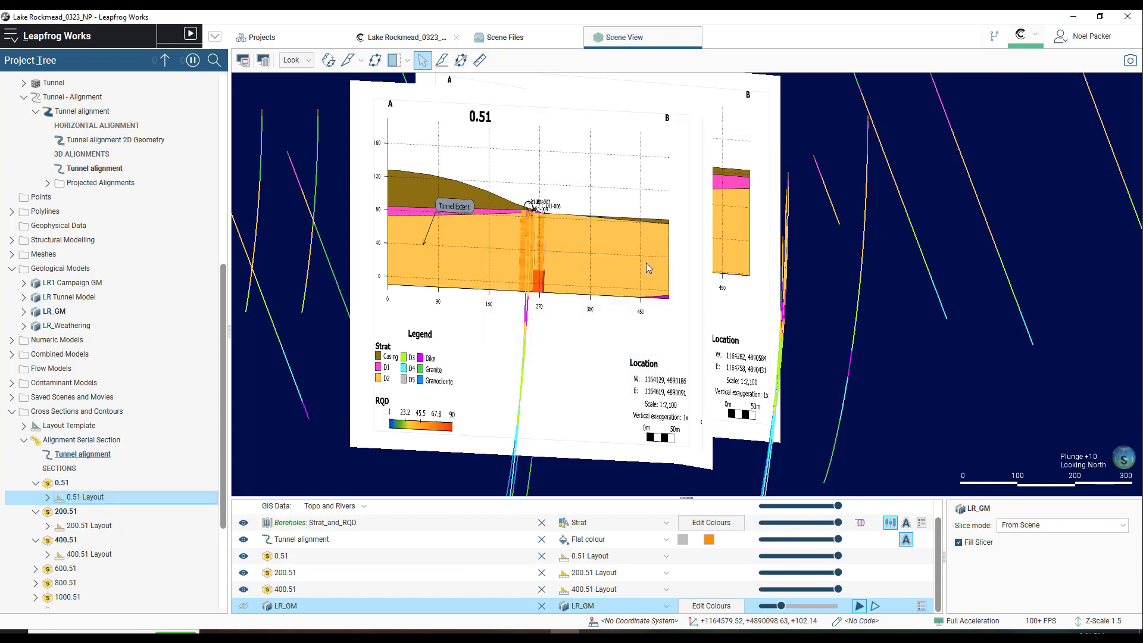